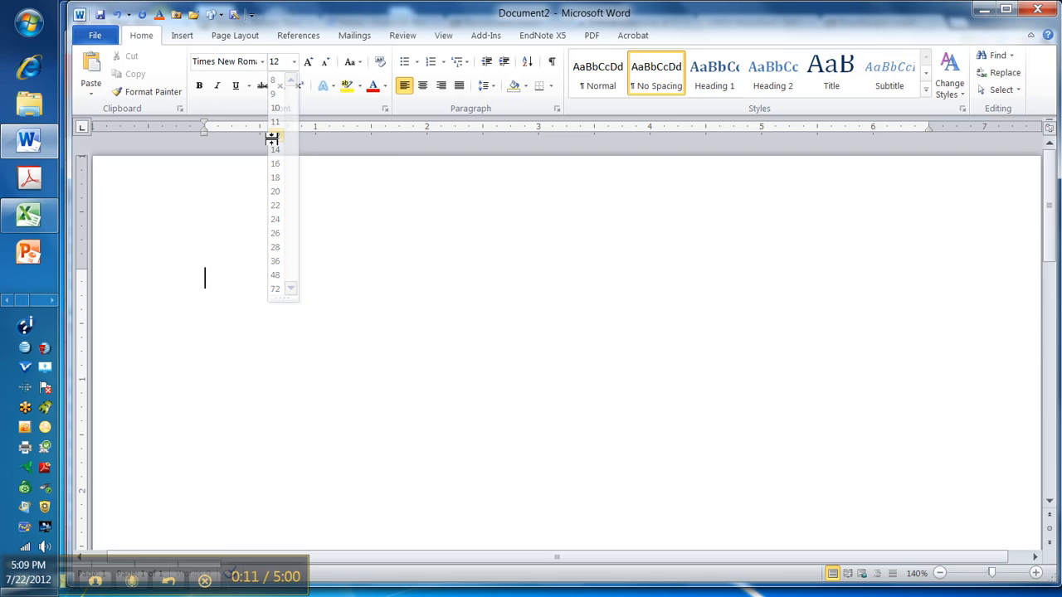
Set the font size to 12 and apply the Normal margins of 1 inch on all sides
click(275, 136)
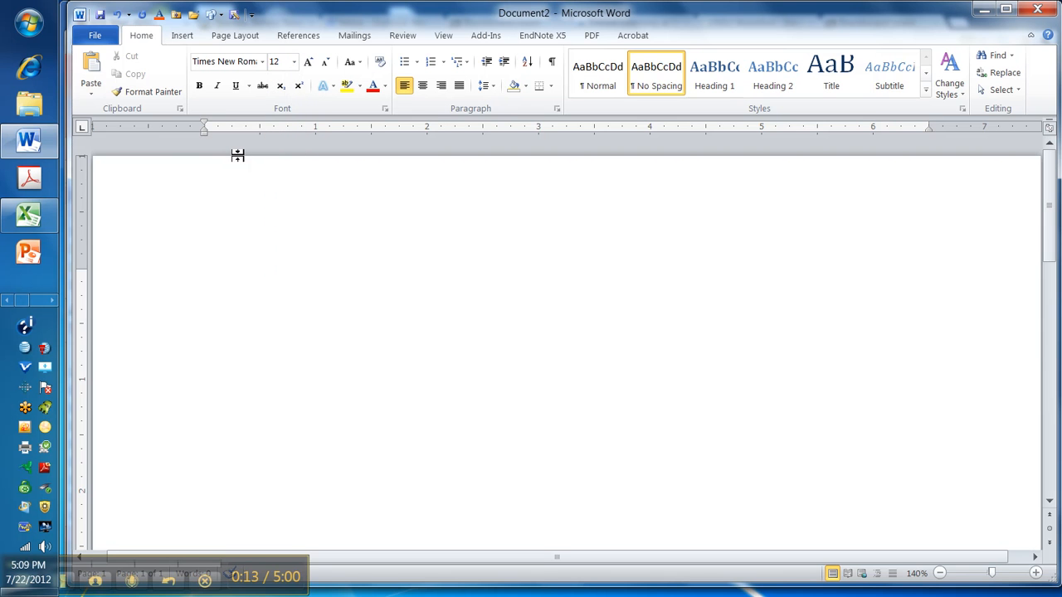
click(228, 38)
click(184, 69)
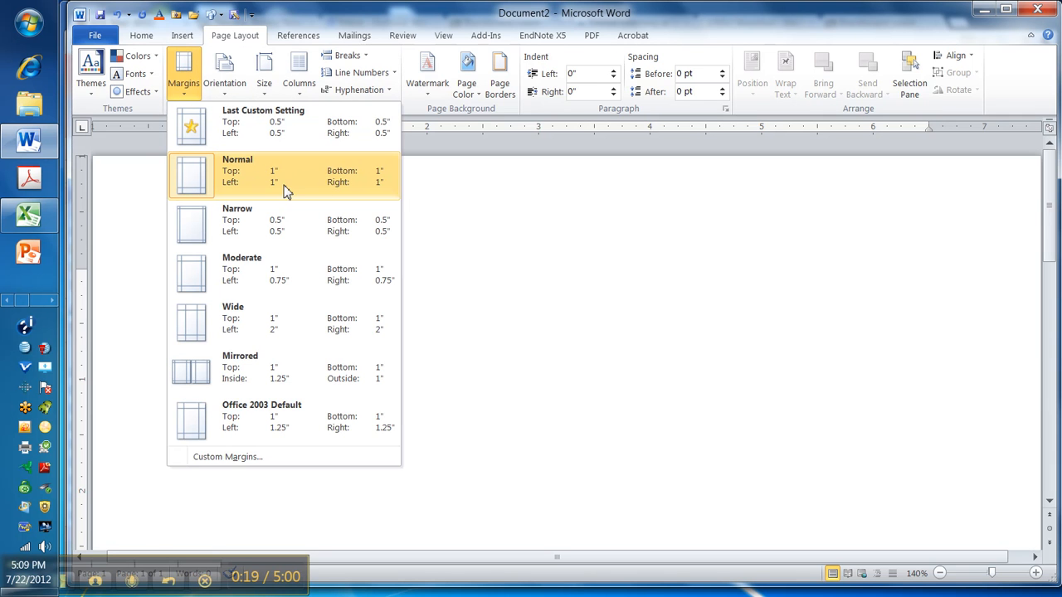
click(200, 181)
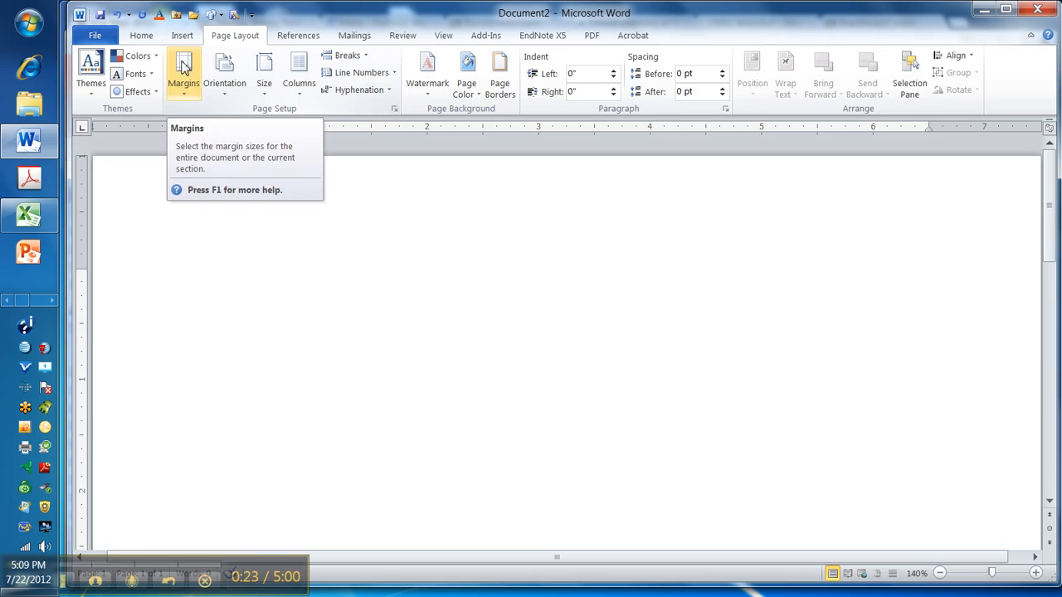
Apply the Normal style and set the paragraph spacing after to 0 pt
click(138, 37)
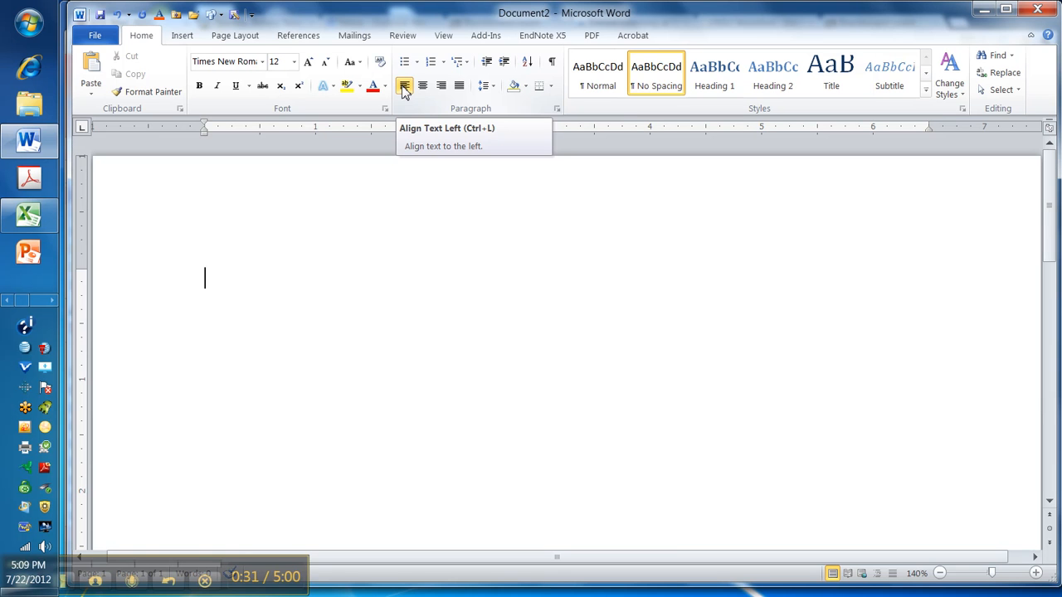
click(580, 86)
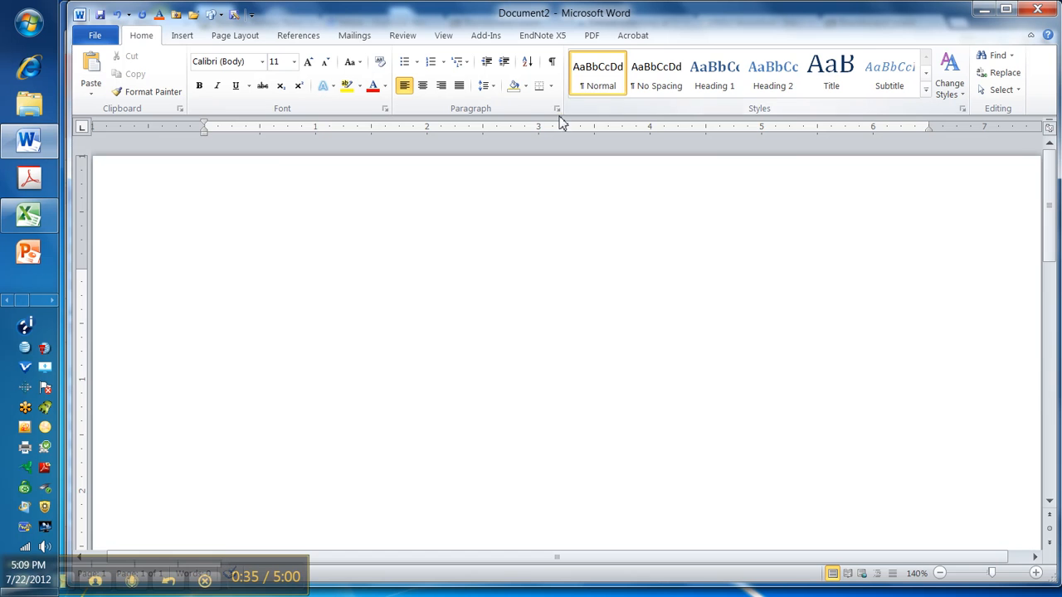
click(557, 109)
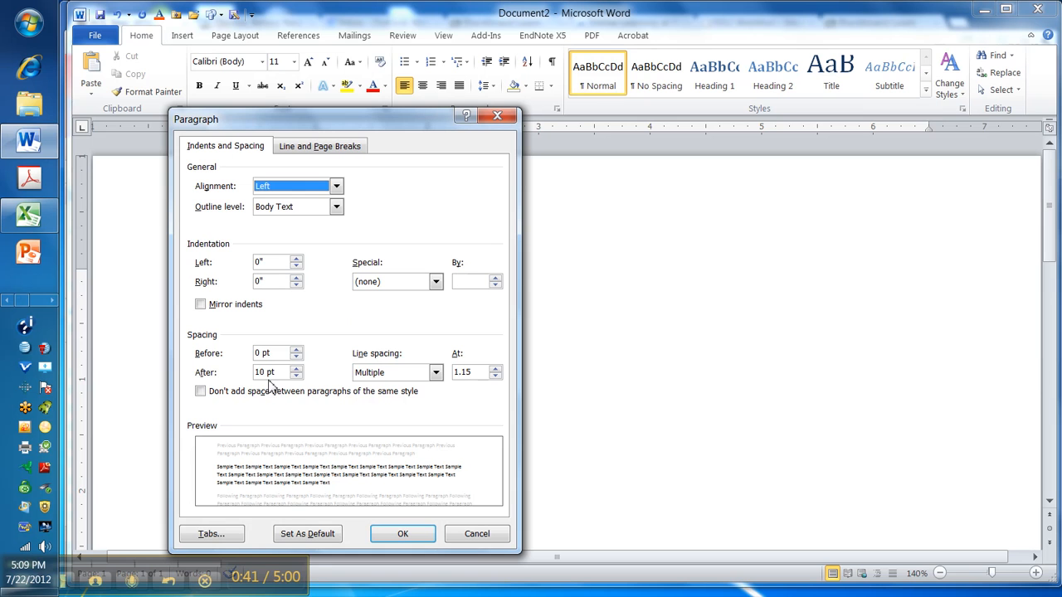
click(296, 376)
click(296, 376)
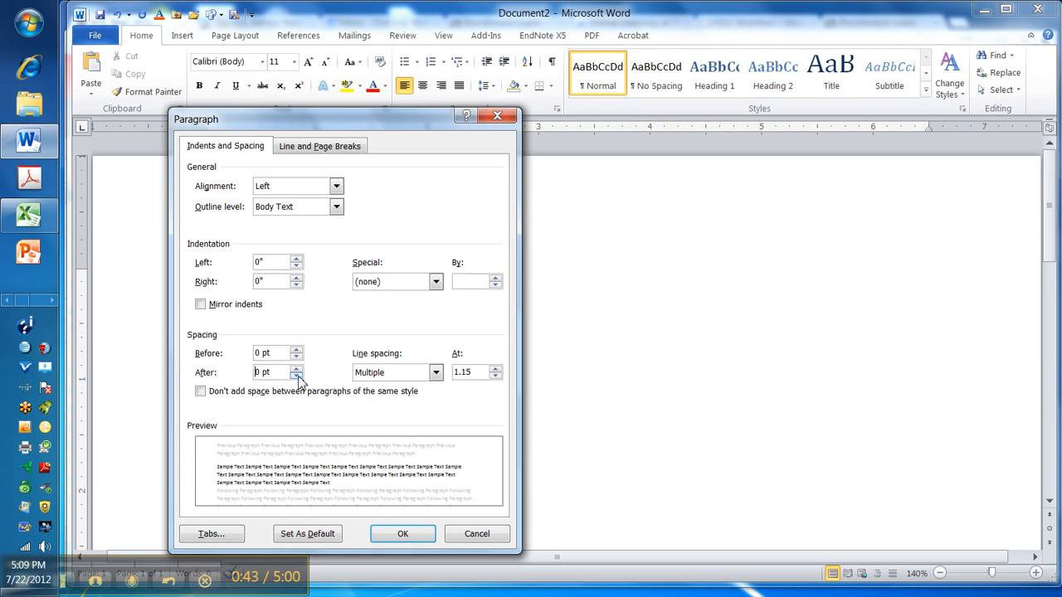
click(297, 376)
click(296, 368)
Set line spacing to Double, suppress extra space between same-style paragraphs, and accept the default tab settings
click(436, 373)
click(396, 408)
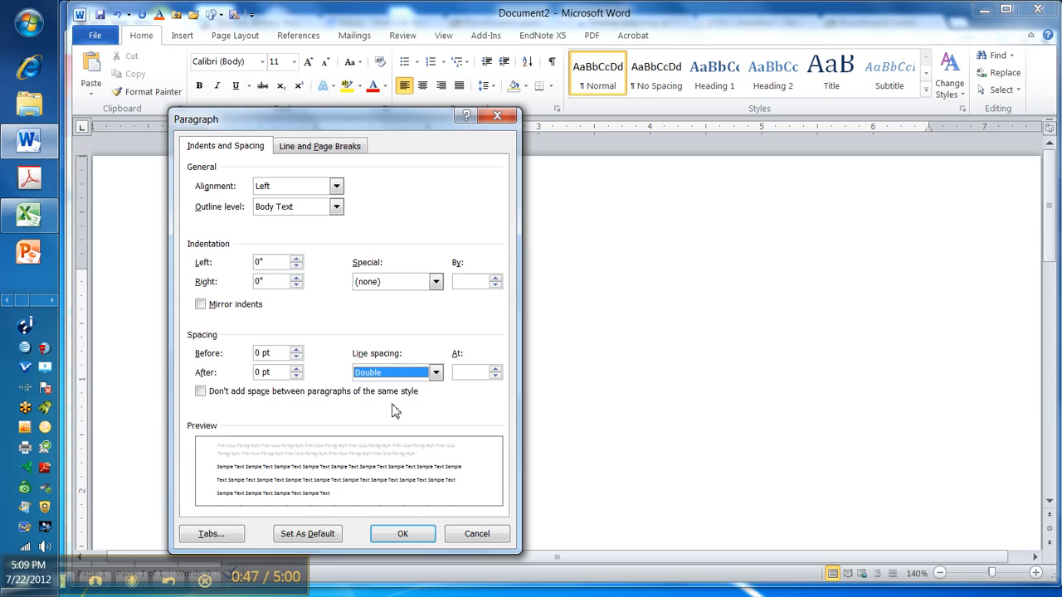
click(200, 393)
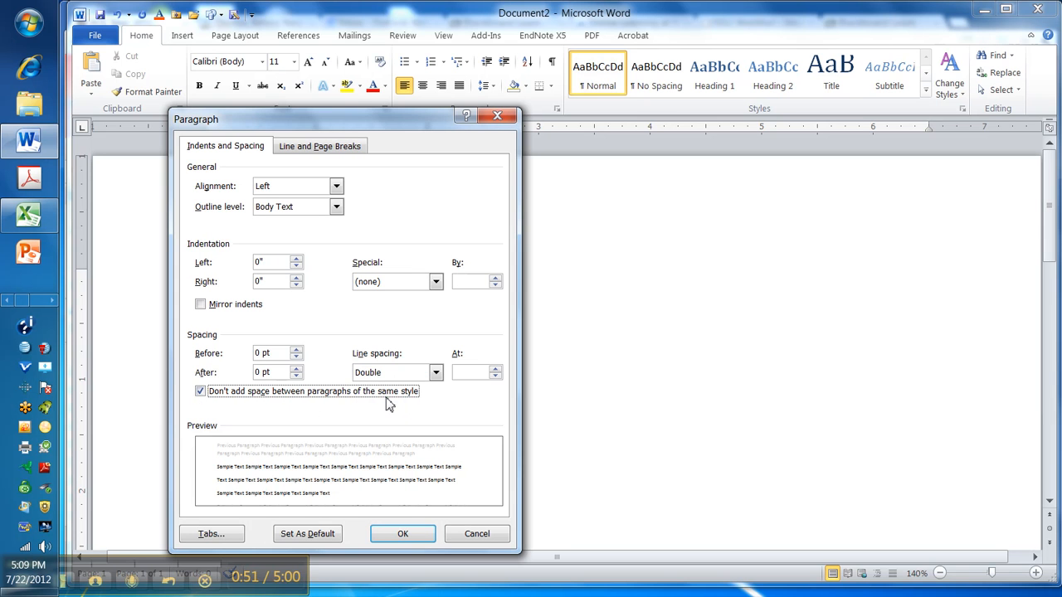
click(209, 535)
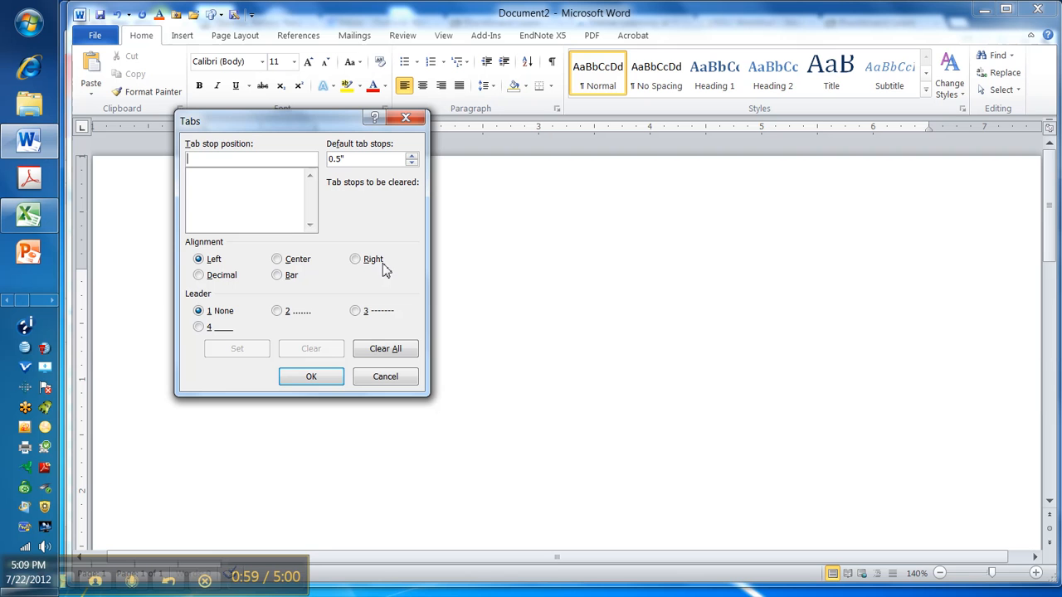
click(334, 379)
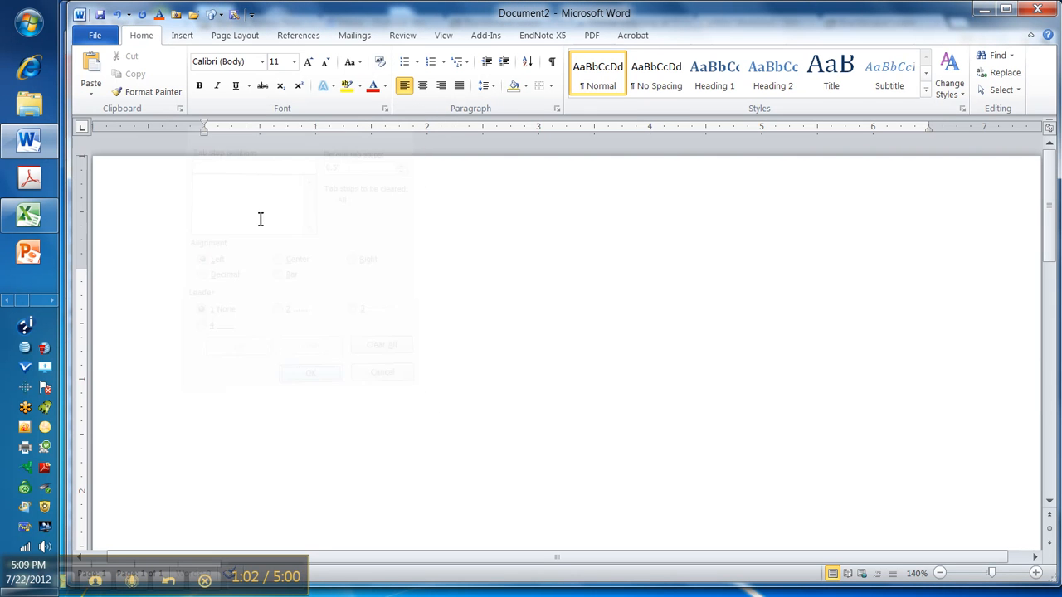
Apply the No Spacing style, set its paragraph line spacing to Double, and suppress space between paragraphs of the same style
click(654, 83)
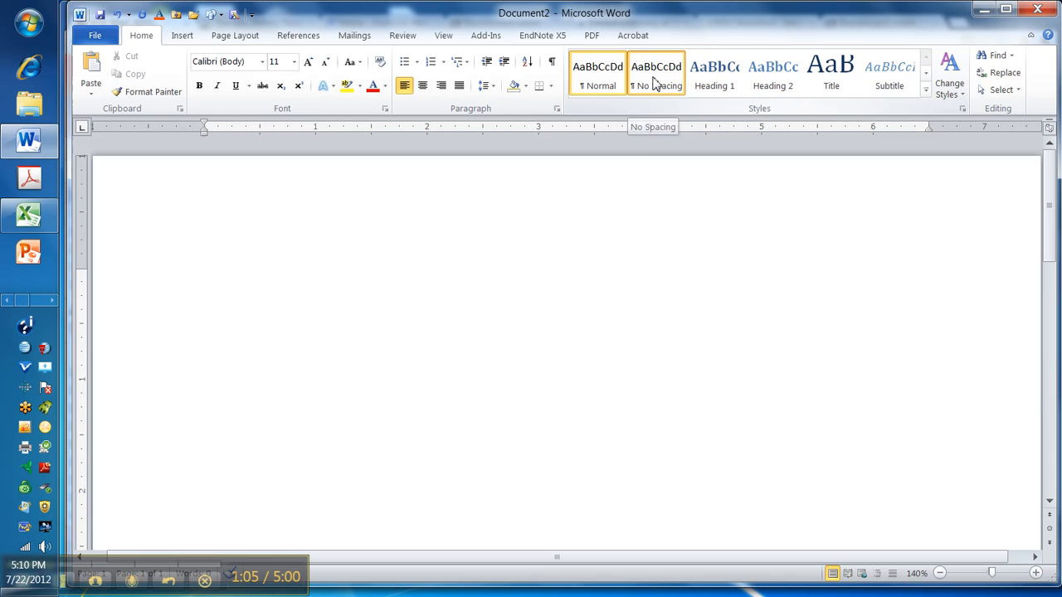
click(555, 109)
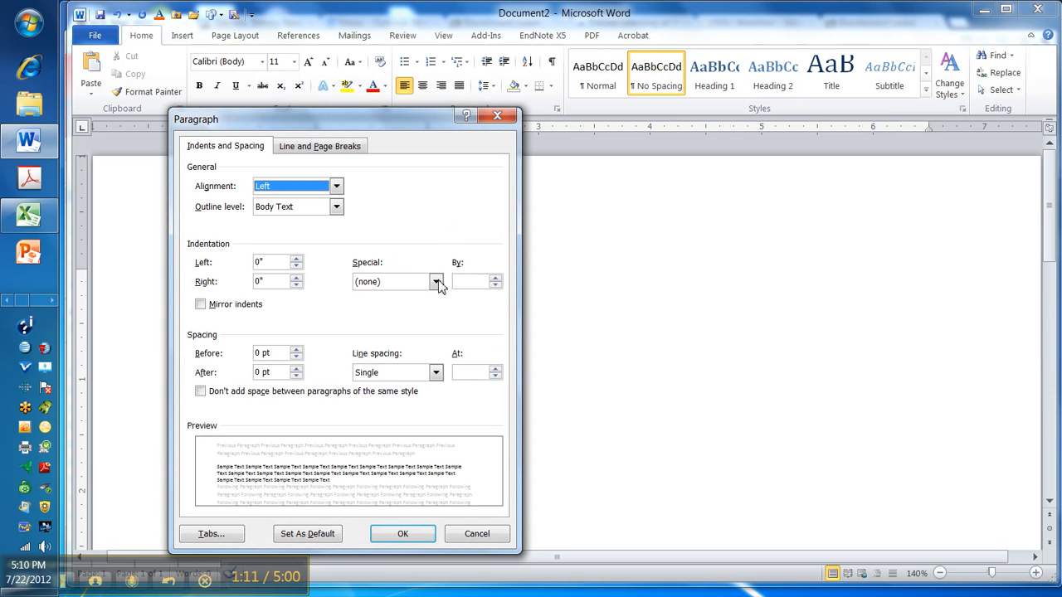
click(435, 373)
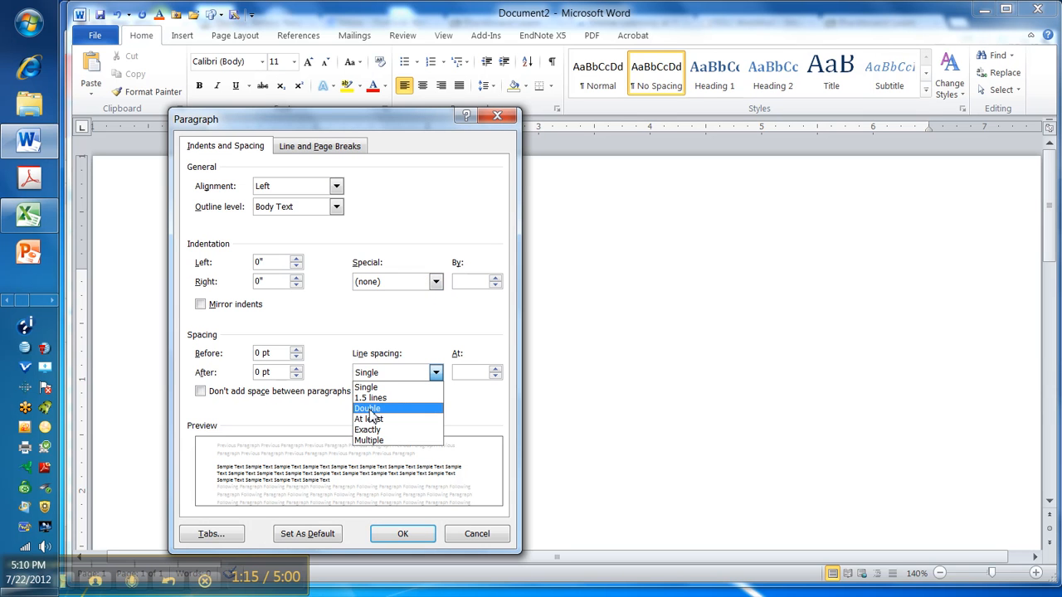
click(370, 410)
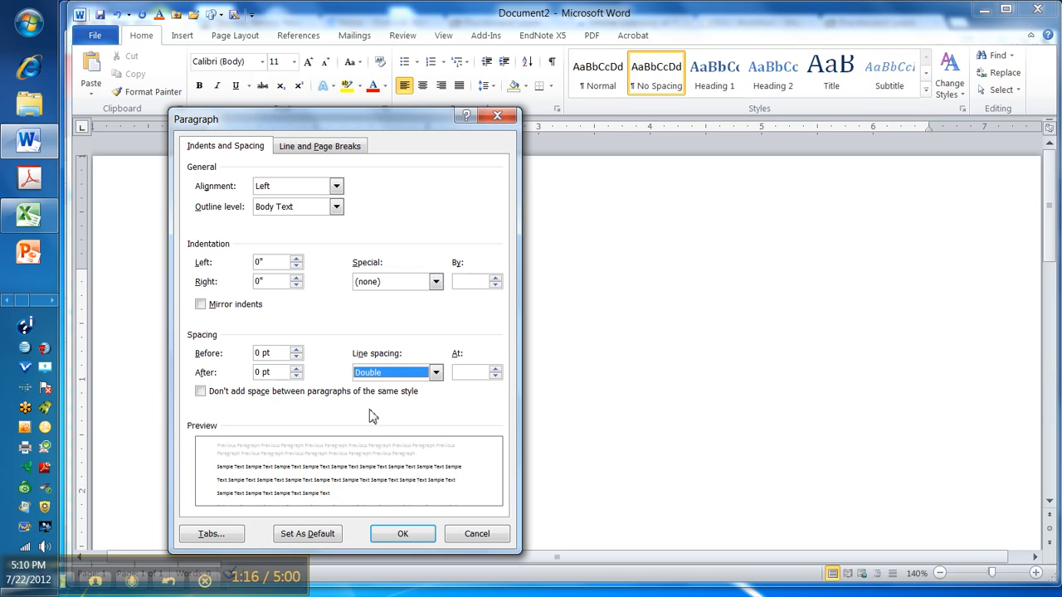
click(200, 393)
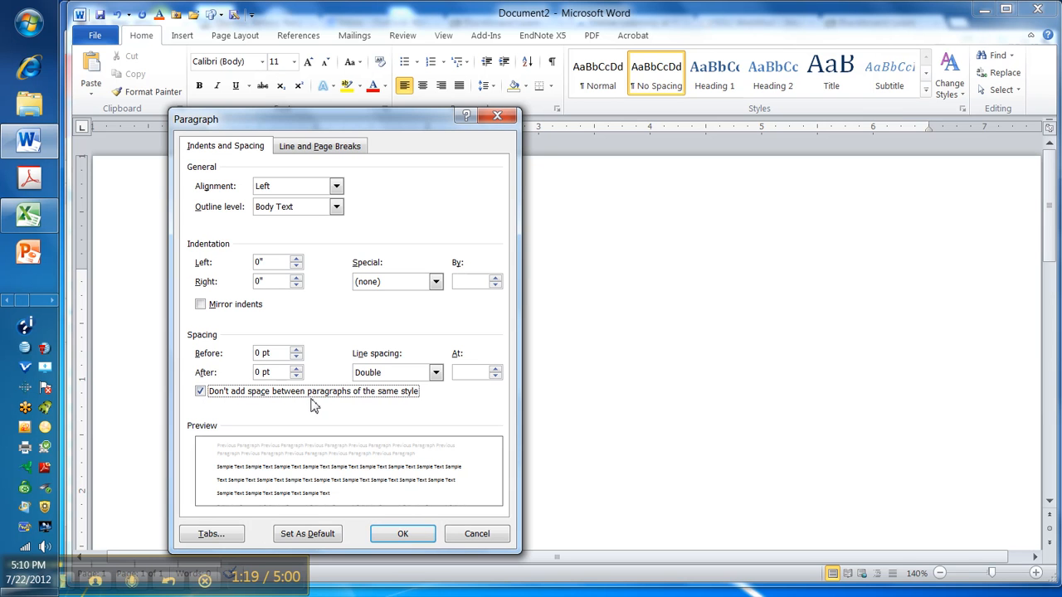
Try the First line and Hanging special indents, return the setting to (none), and accept the paragraph settings
click(436, 283)
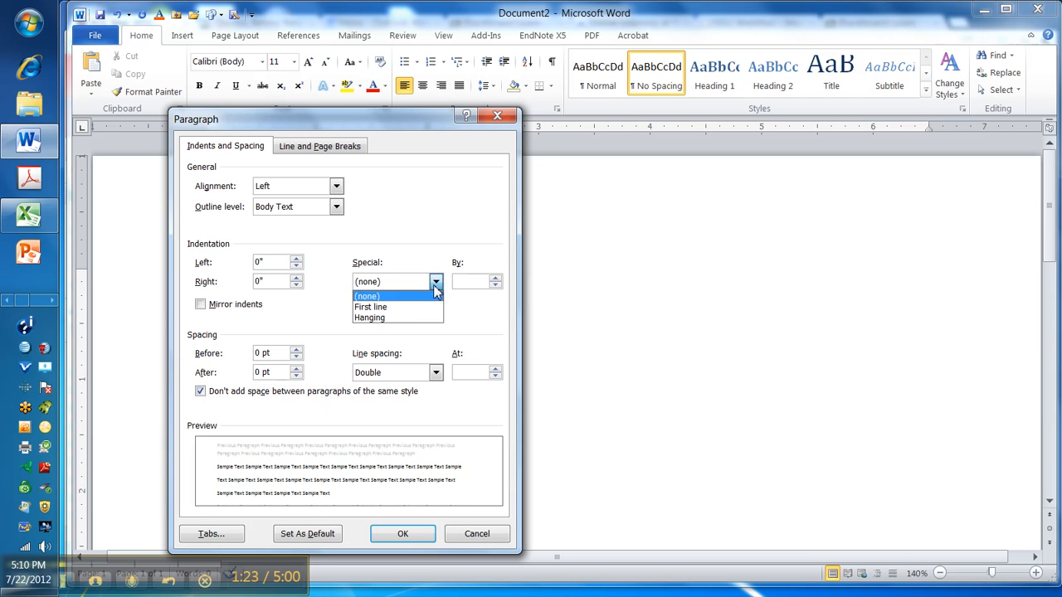
click(402, 307)
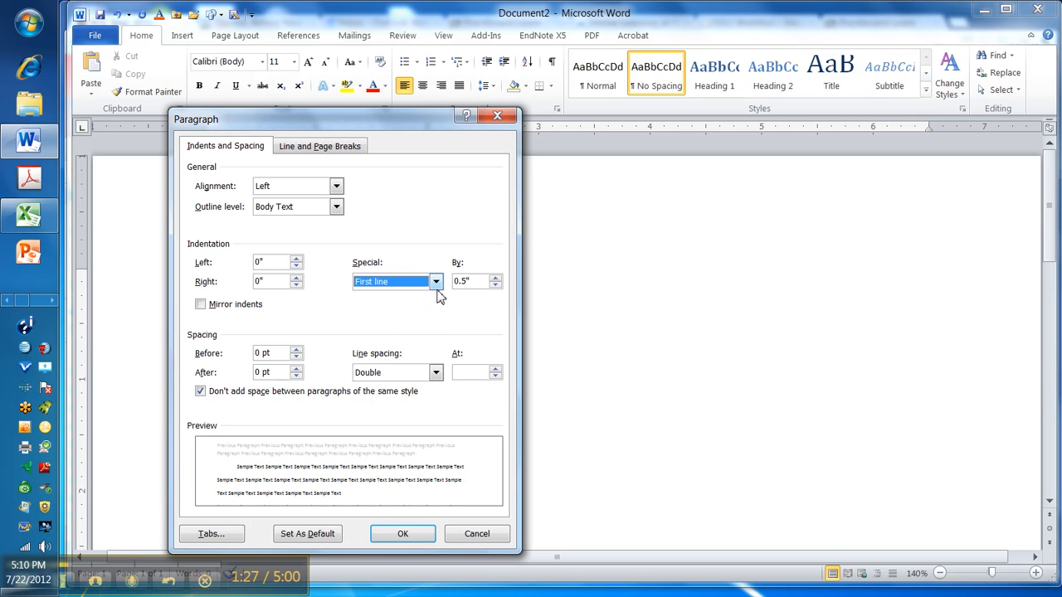
click(435, 281)
click(392, 318)
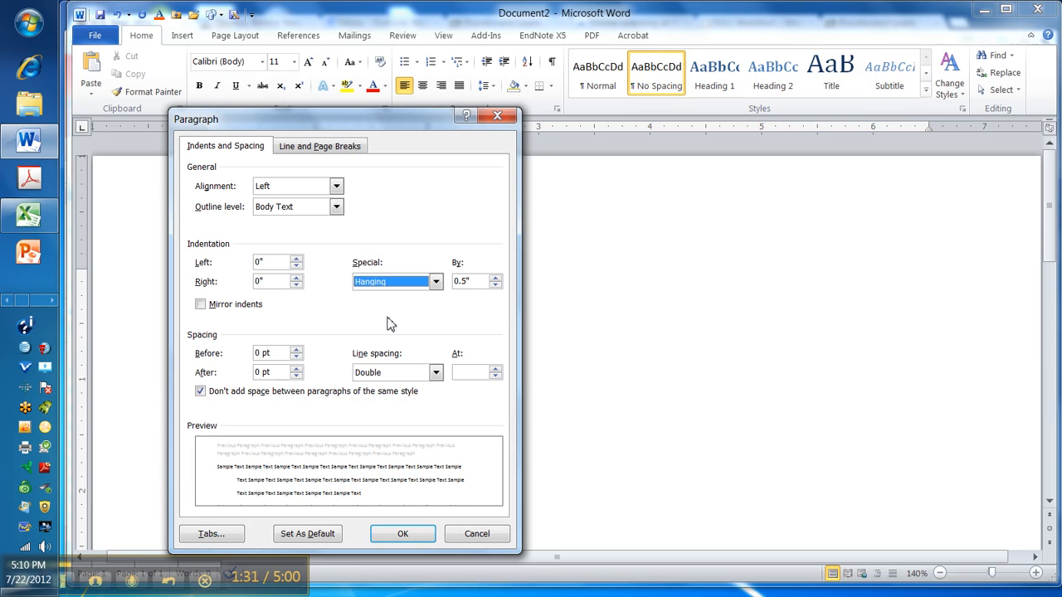
click(435, 282)
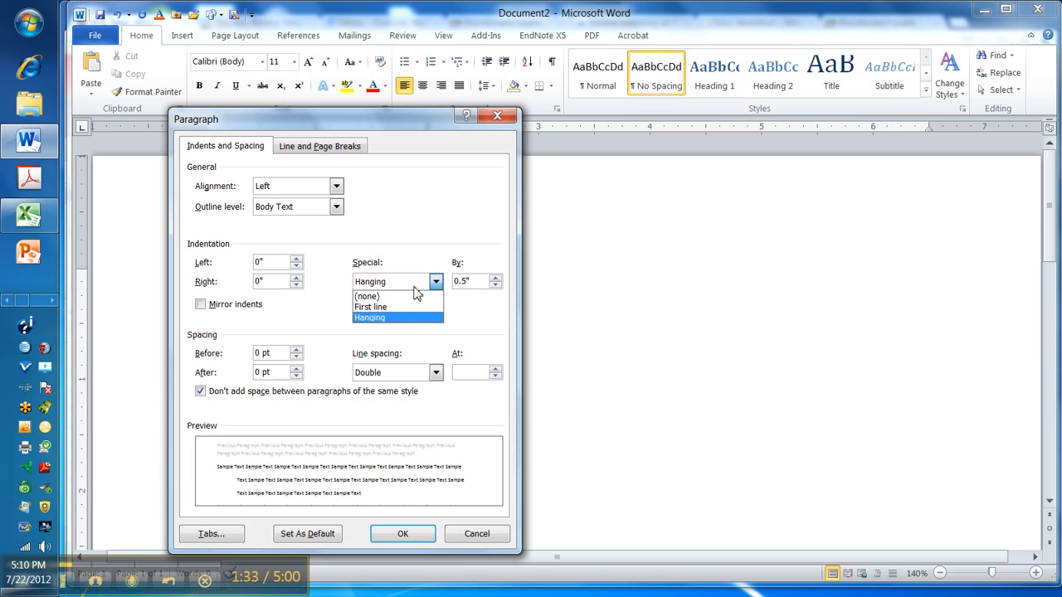
click(377, 297)
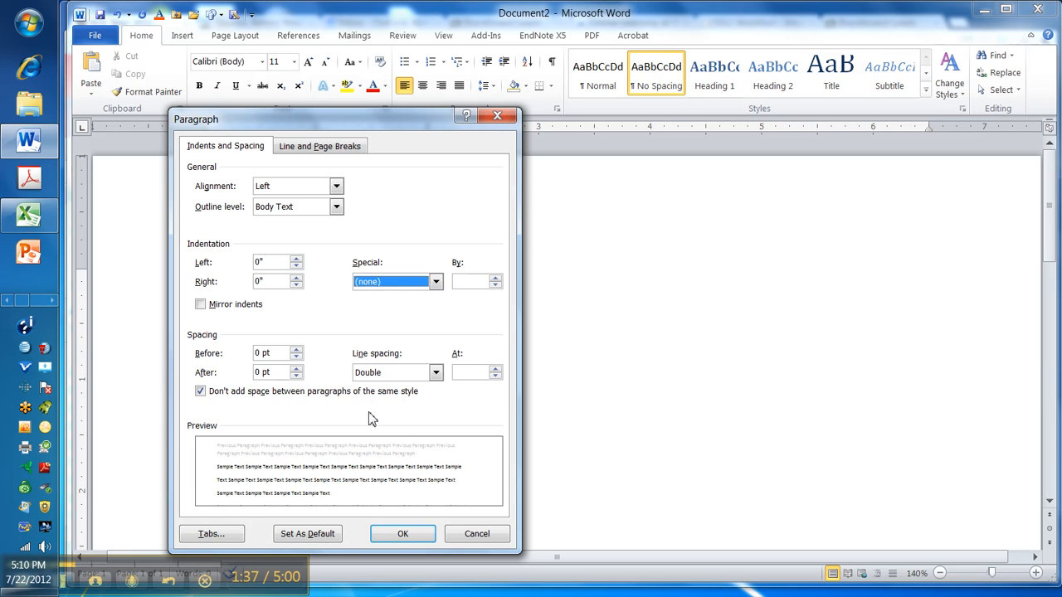
click(403, 533)
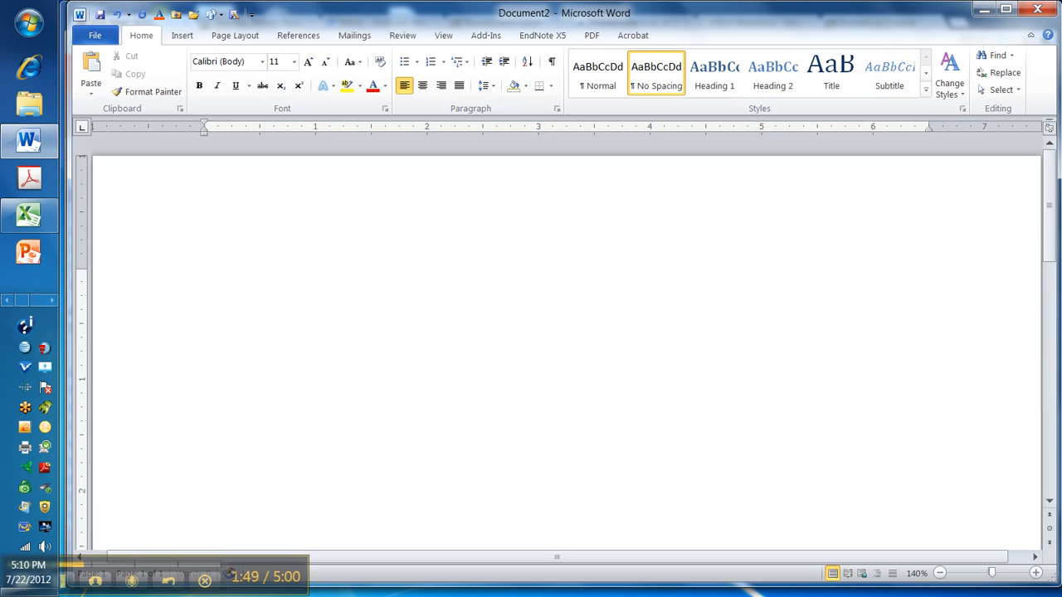
Add blank lines until the document continues onto a second page
key(Return)
key(Return)
key(Return)
key(Return)
key(Return)
key(Return)
key(Return)
key(Return)
key(Return)
key(Return)
key(Return)
key(Return)
key(Return)
key(Return)
key(Return)
key(Return)
key(Return)
key(Return)
key(Return)
key(Return)
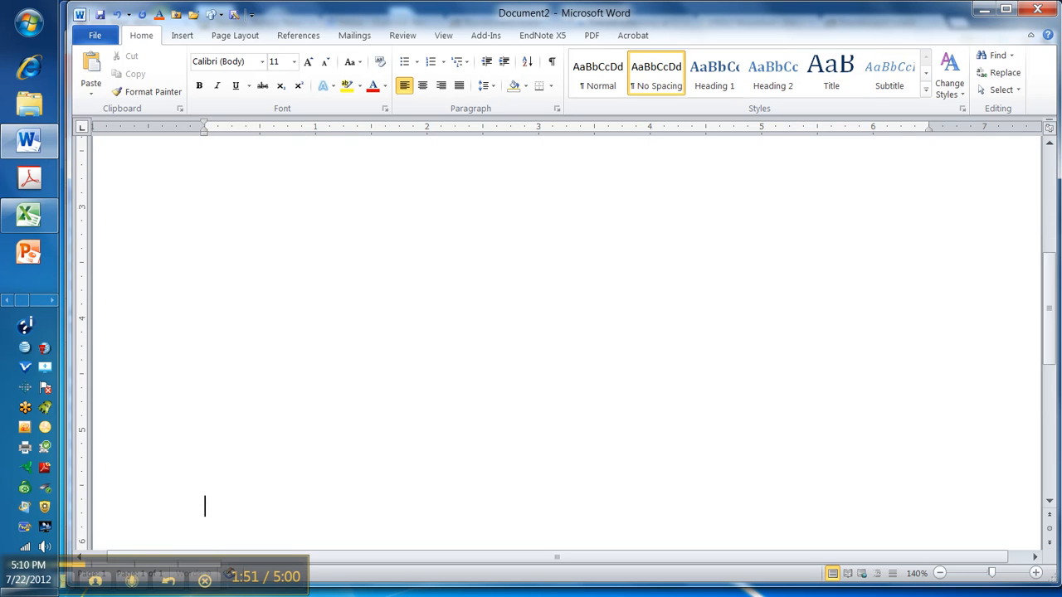
key(Return)
key(Return)
key(Return)
key(Return)
key(Return)
key(Return)
key(Return)
key(Return)
key(Return)
key(Return)
key(Return)
key(Return)
key(Return)
key(Return)
key(Return)
key(Return)
key(Return)
key(Return)
key(Return)
key(Return)
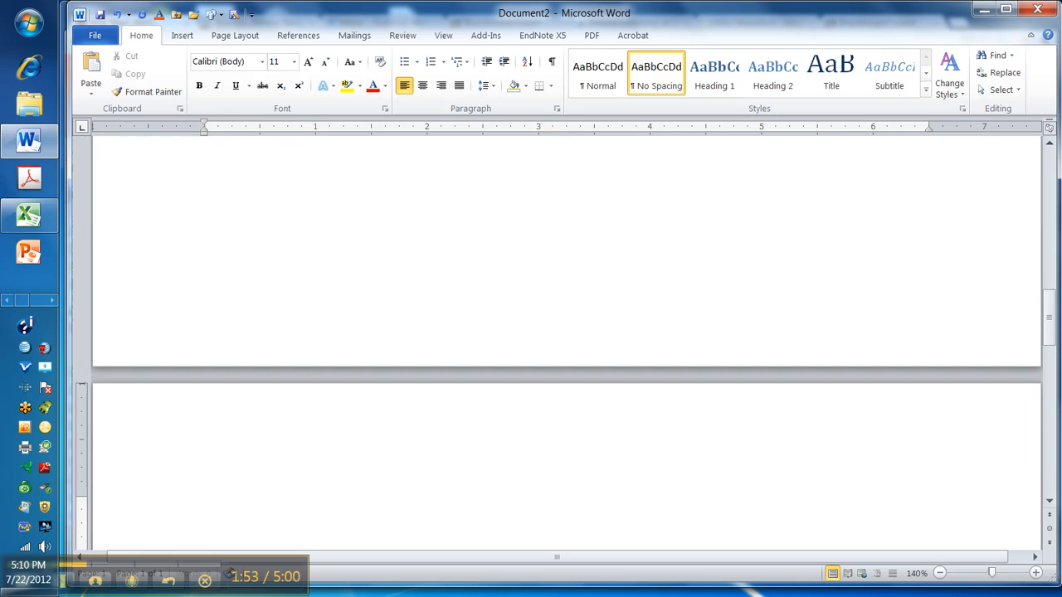
key(Return)
key(Return)
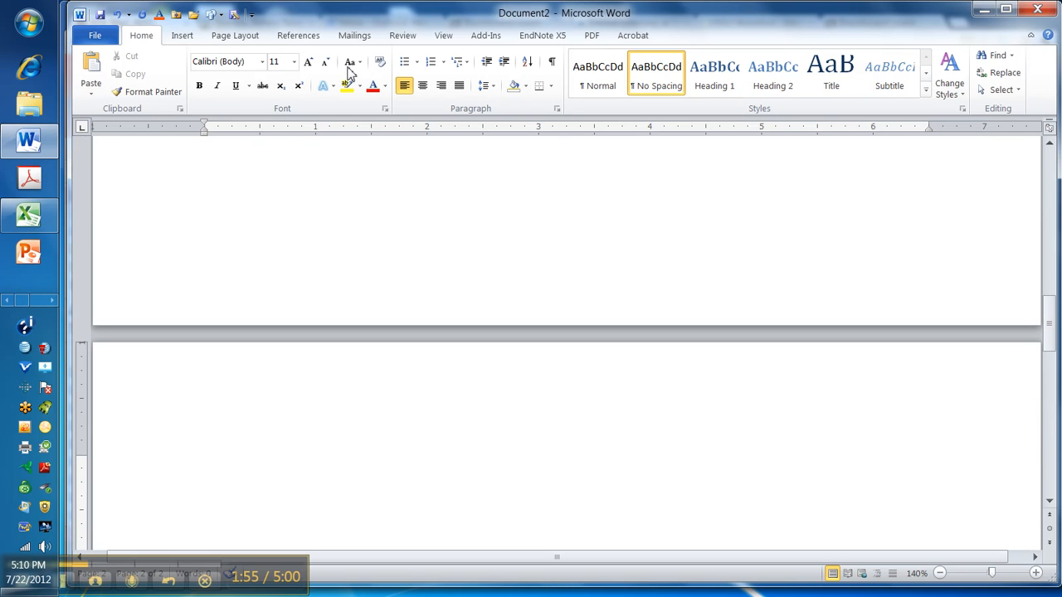
Insert page numbers in the header at the top of the page using the Plain Number 3 design
click(180, 36)
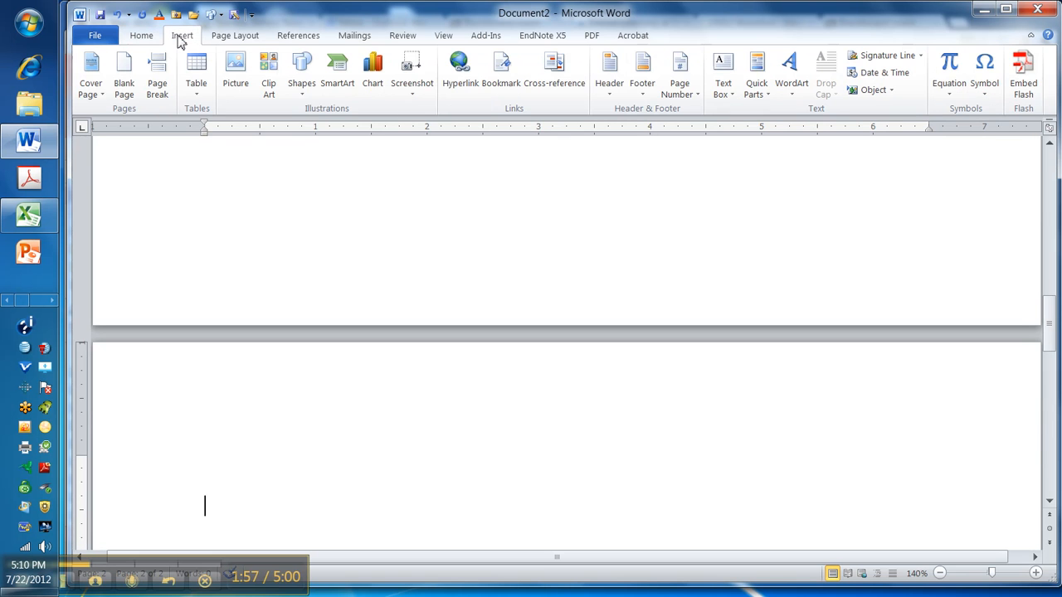
click(678, 86)
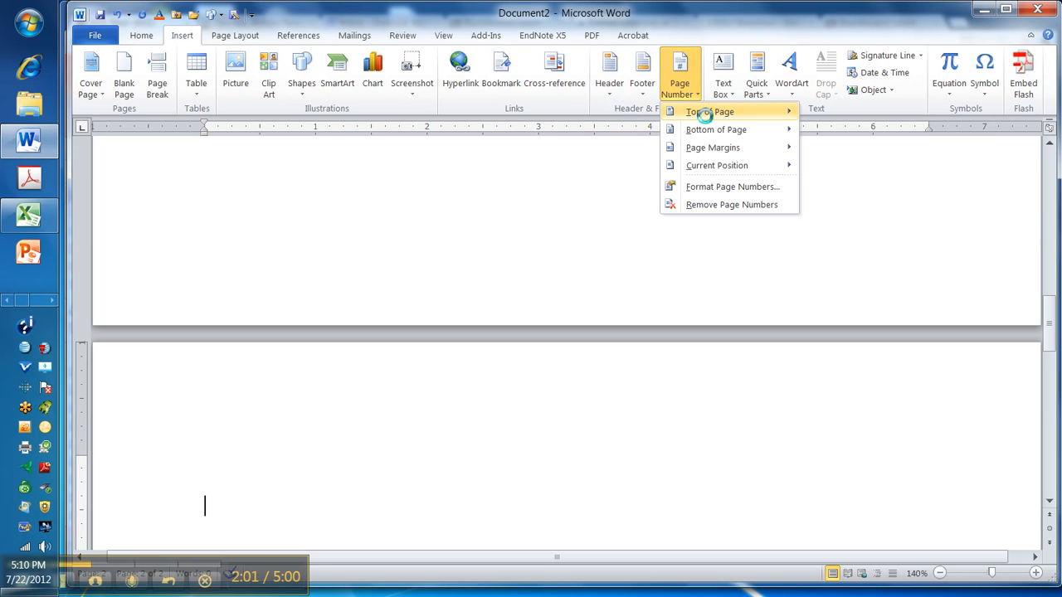
mouse_move(704, 116)
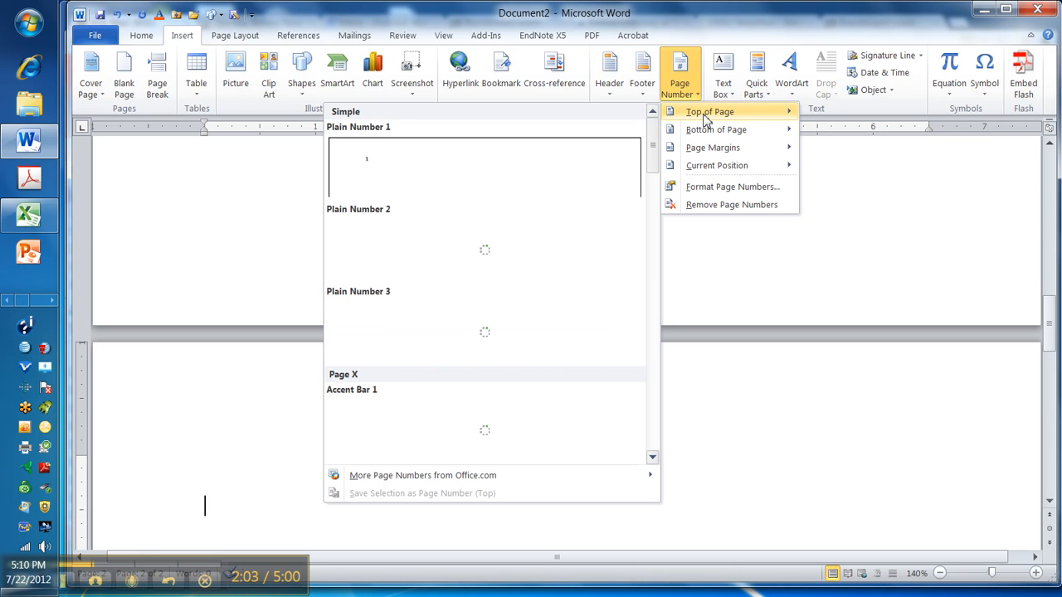
click(578, 335)
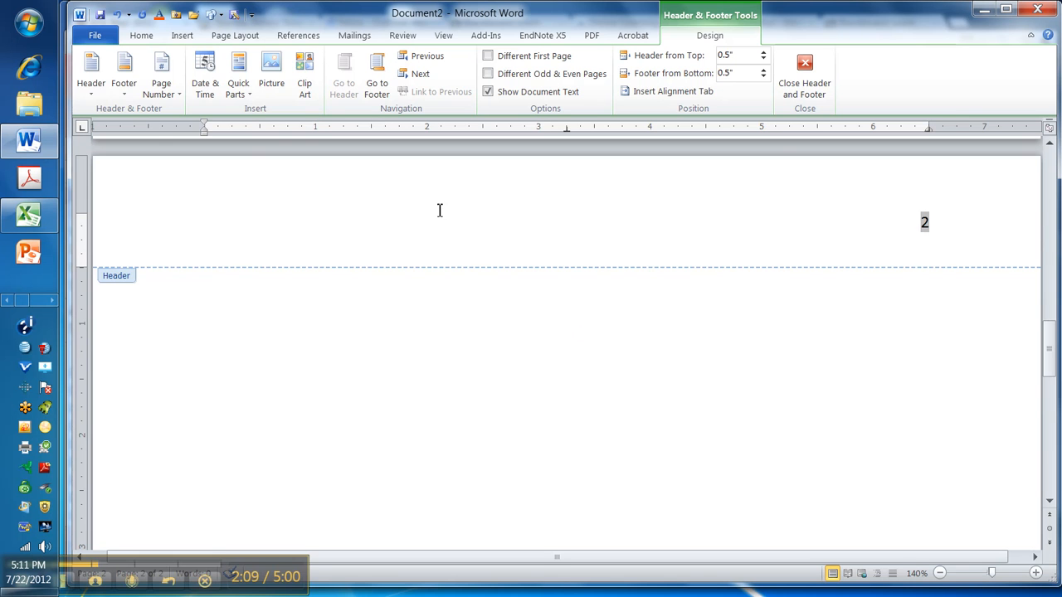
Justify the header paragraph and enter the running head "APA STYLE" in front of the page number
click(141, 36)
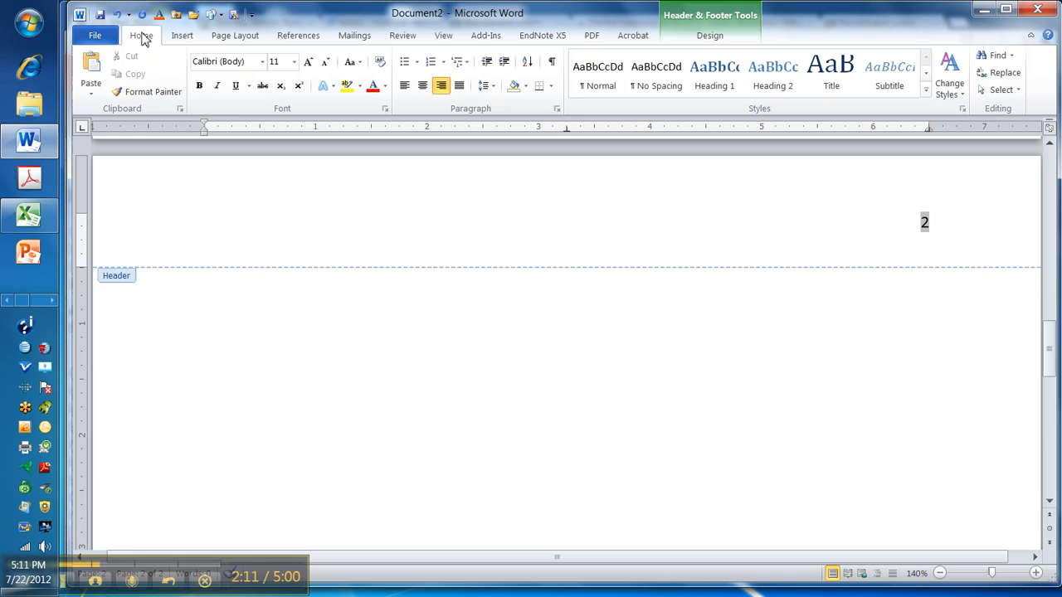
click(459, 88)
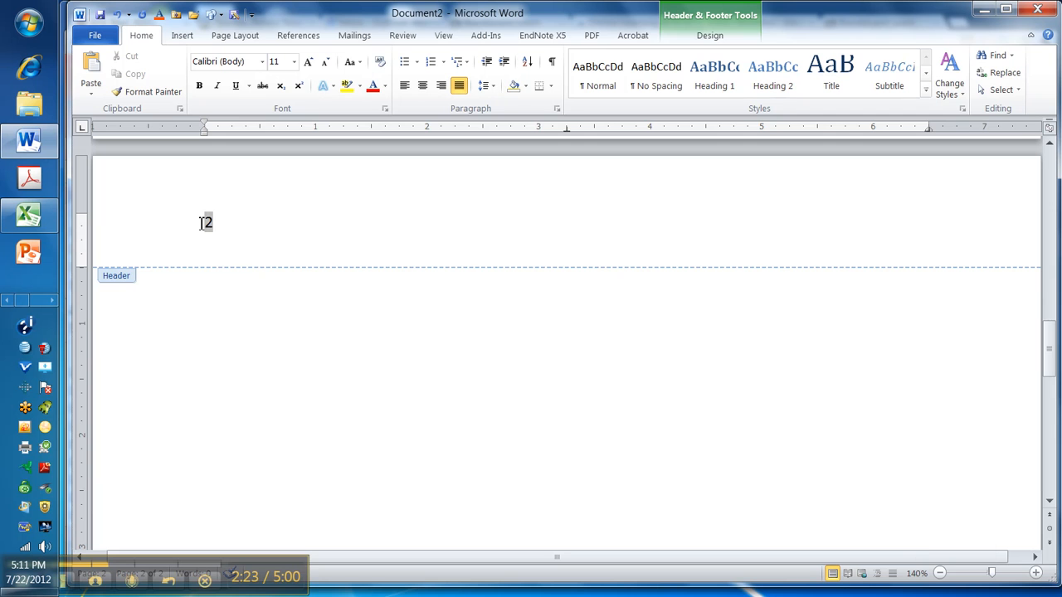
key(Caps_Lock)
text(APA)
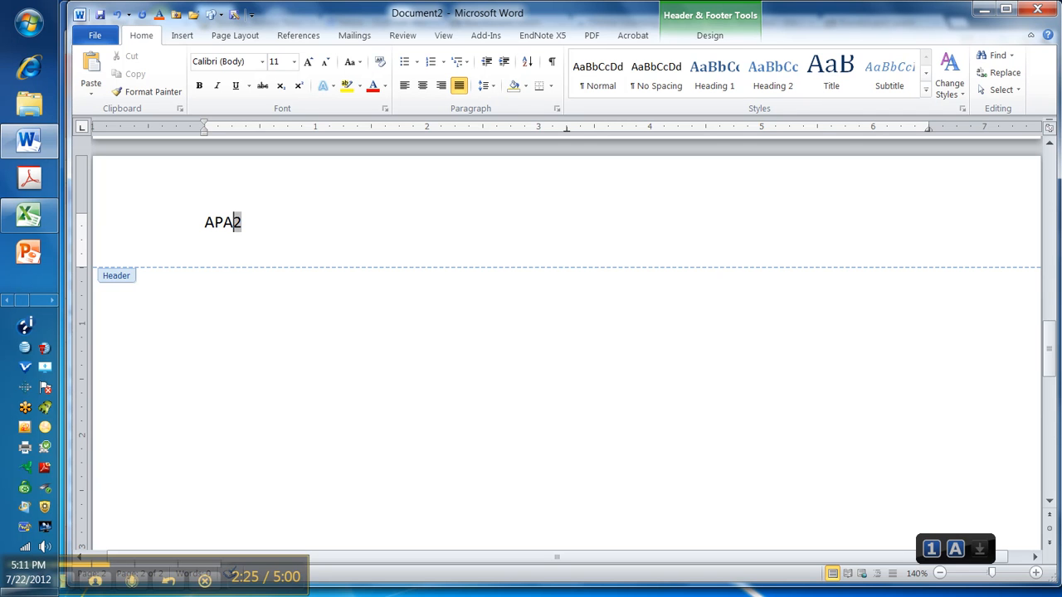
text( STYLE)
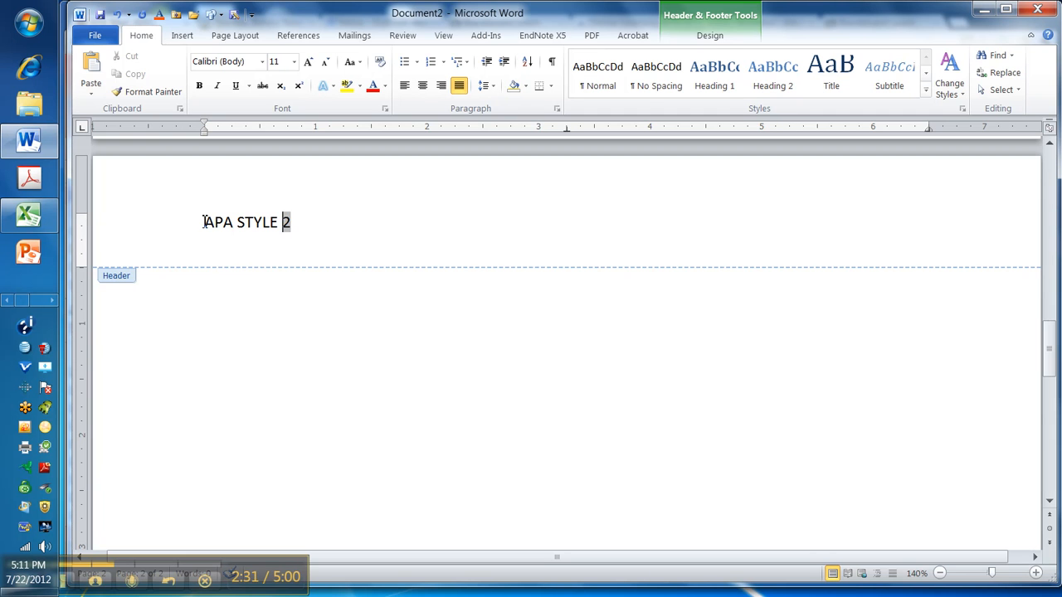
Format the header's running head and page number in Times New Roman, size 12
drag(203, 222, 310, 225)
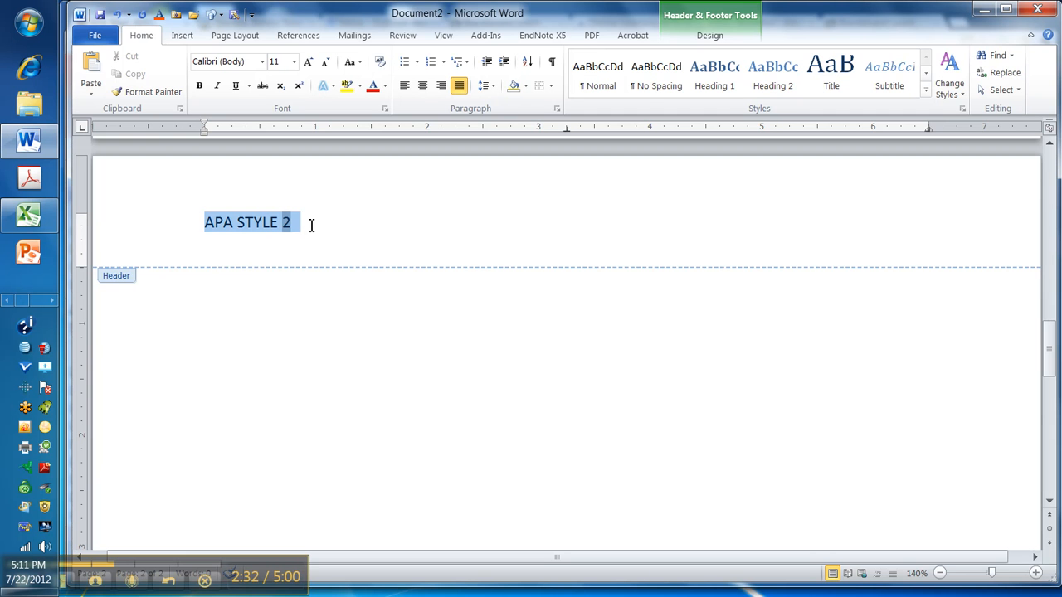
click(262, 62)
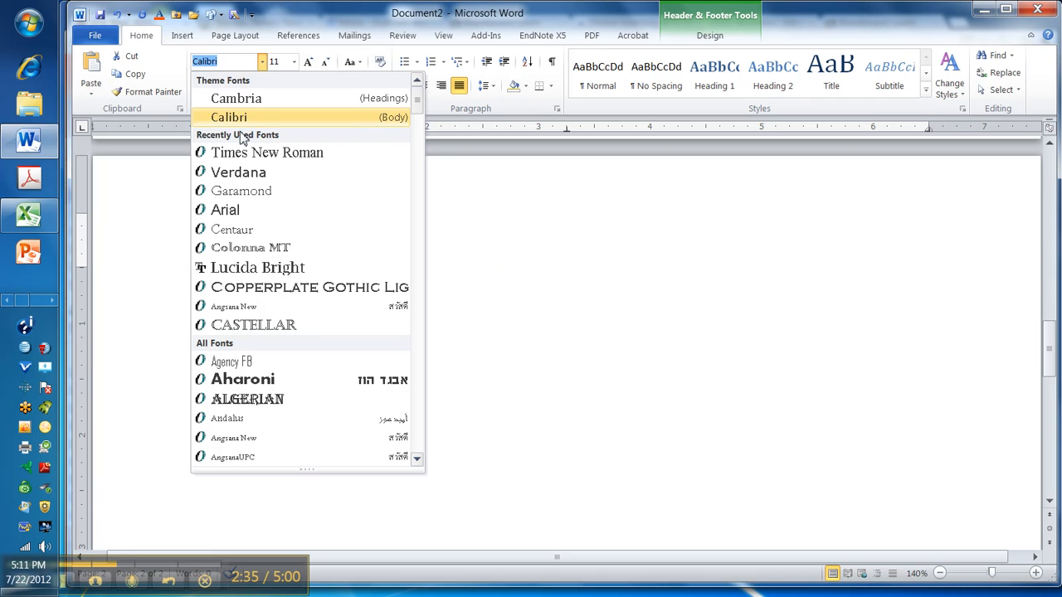
click(254, 152)
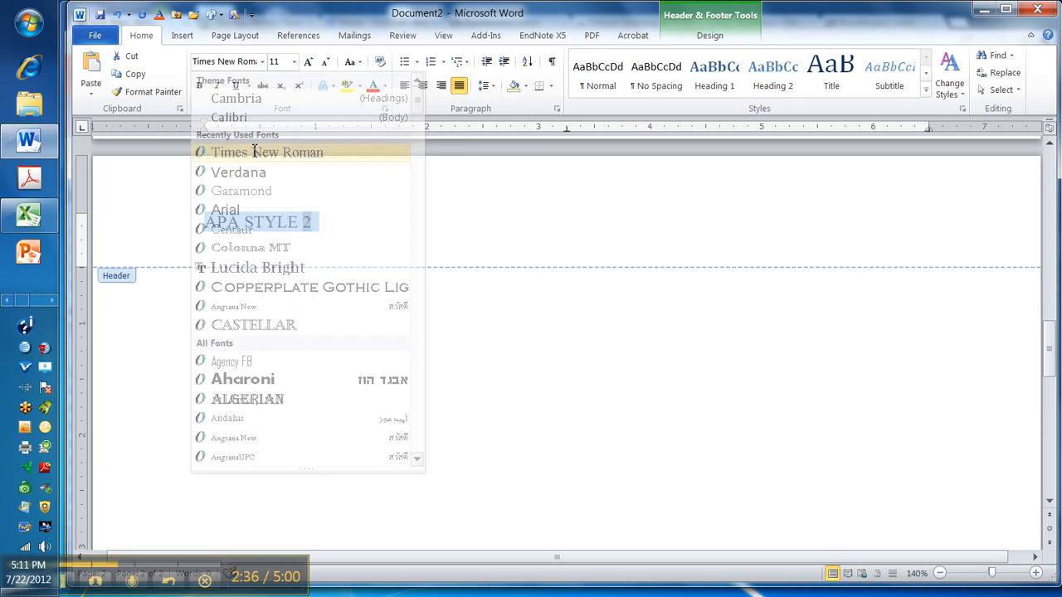
click(294, 61)
click(277, 136)
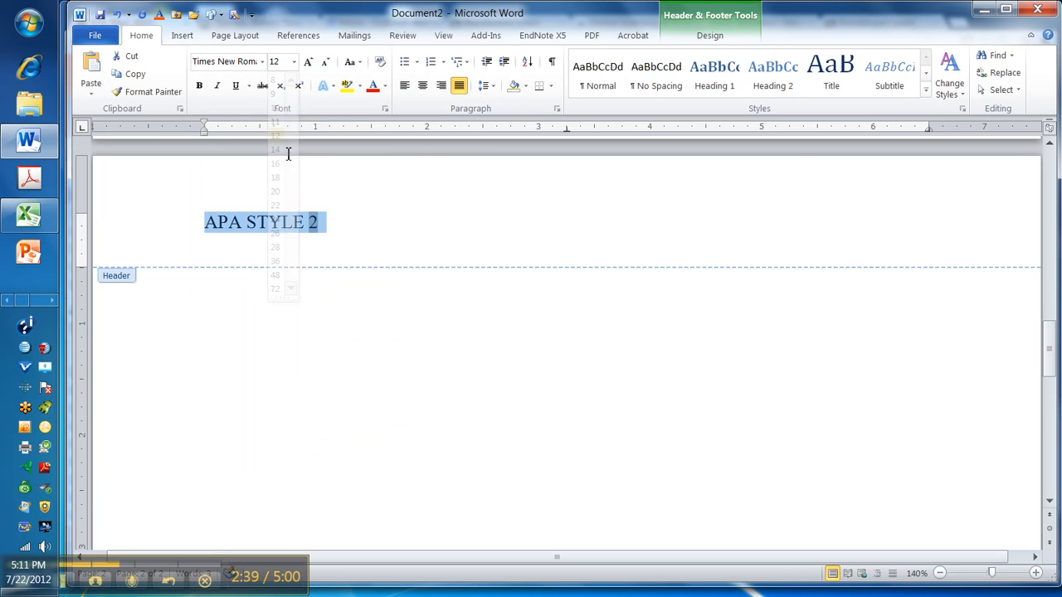
Insert two tabs between APA STYLE and the page number in the header to align the number at the right margin
click(306, 222)
click(313, 222)
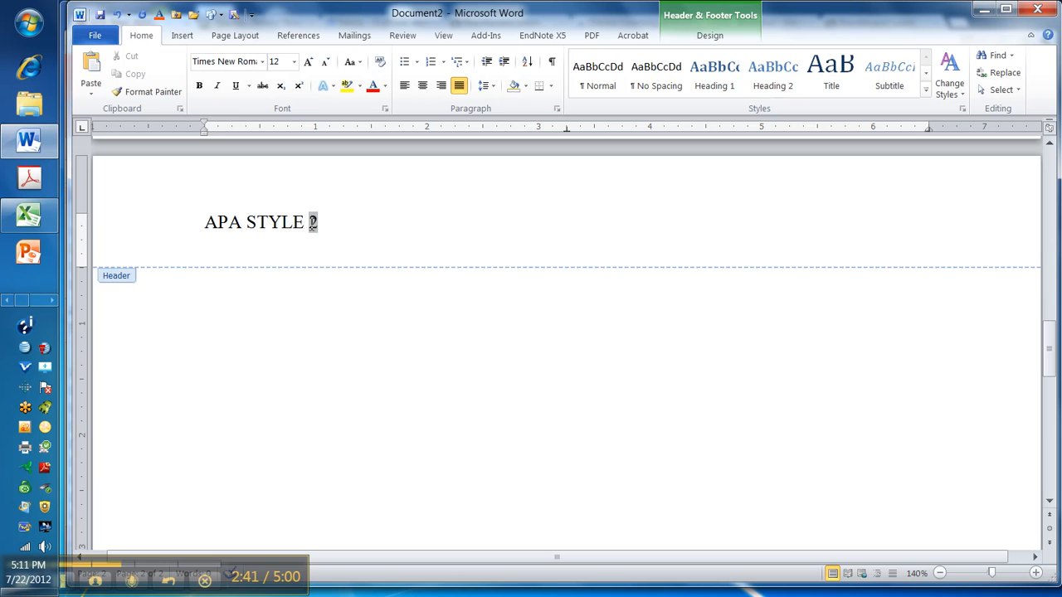
click(305, 221)
key(Tab)
key(Tab)
drag(928, 126, 927, 129)
drag(203, 133, 202, 133)
Edit the header and turn on the Different First Page option
click(180, 35)
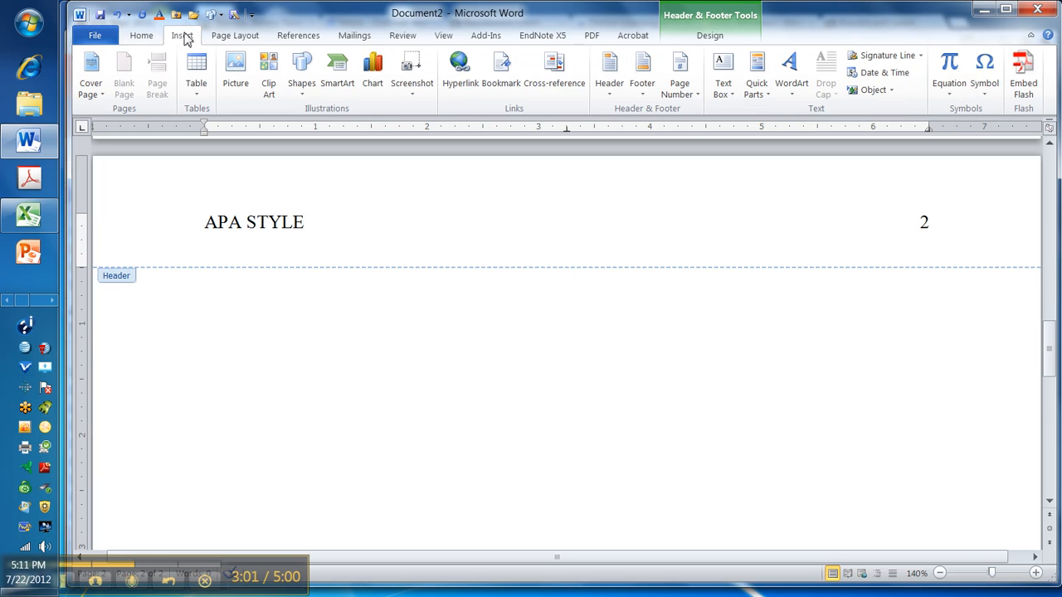
click(608, 98)
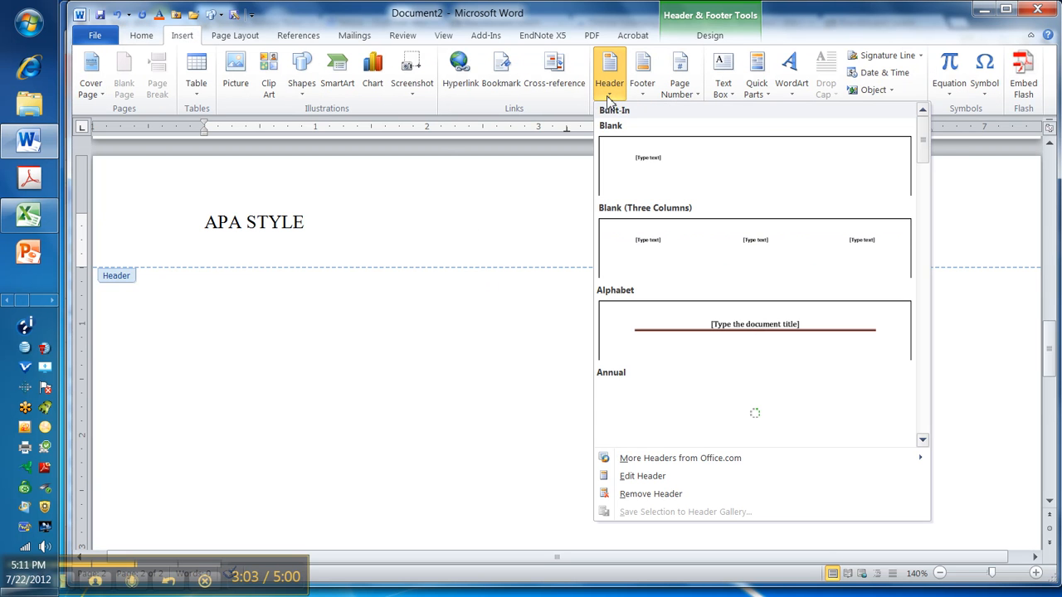
click(642, 477)
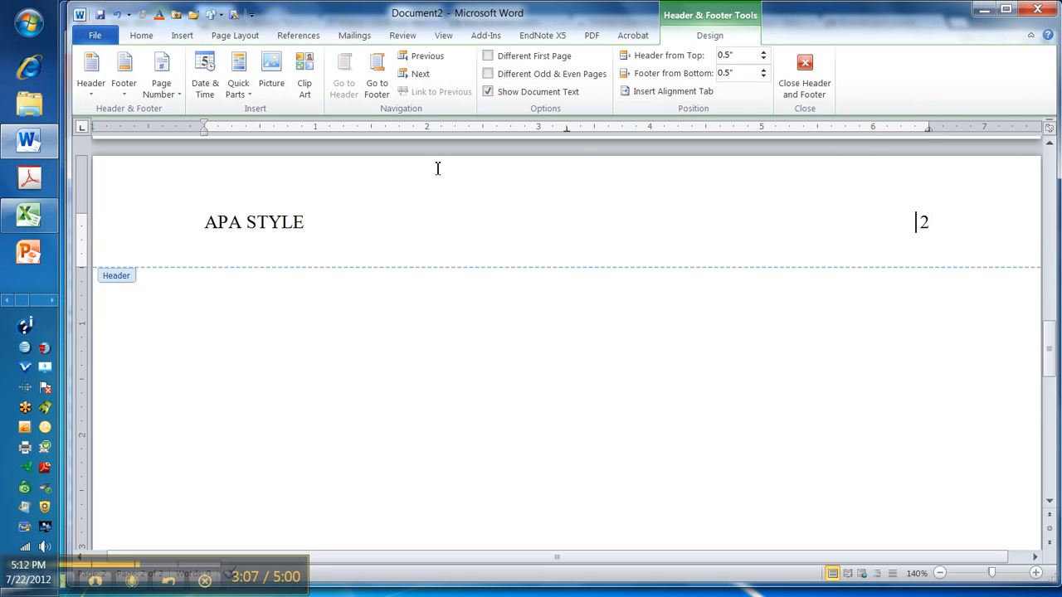
click(489, 57)
Enter "Running head: APA STYLE 1" in the first page header
scroll(529, 448, up, 12)
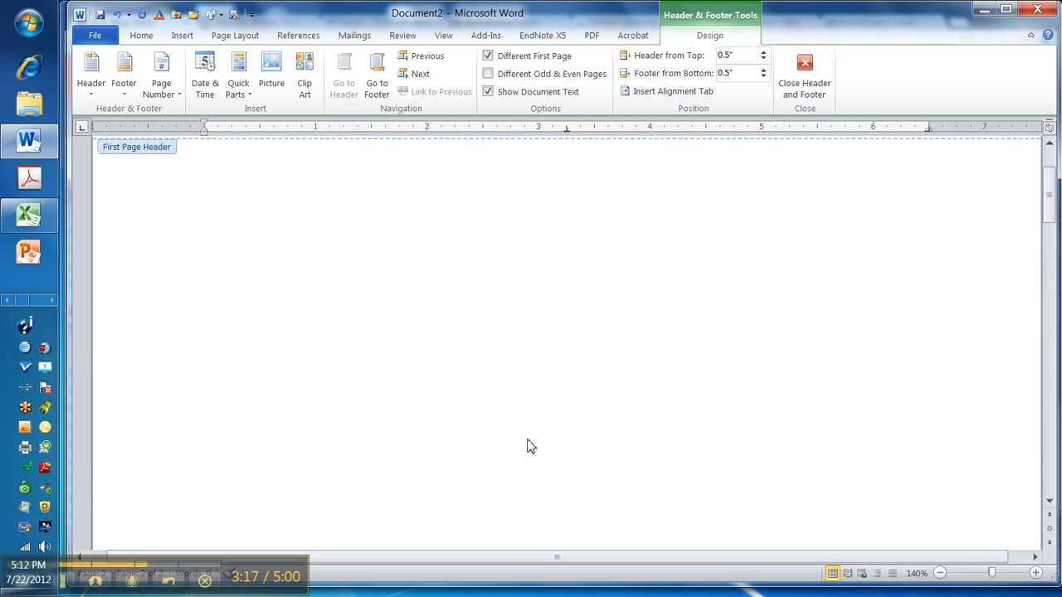
click(263, 232)
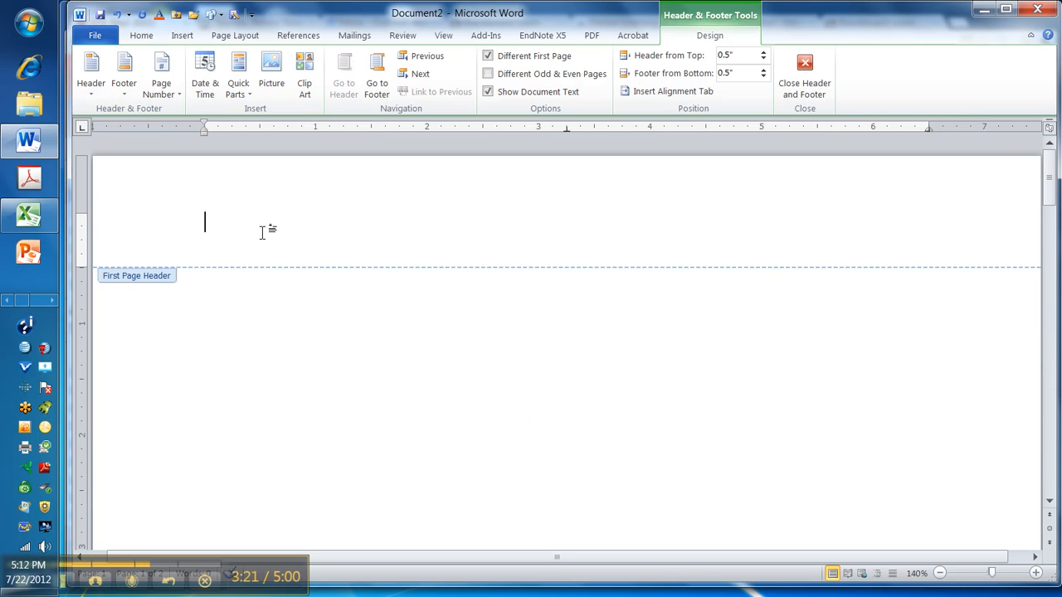
key(Caps_Lock)
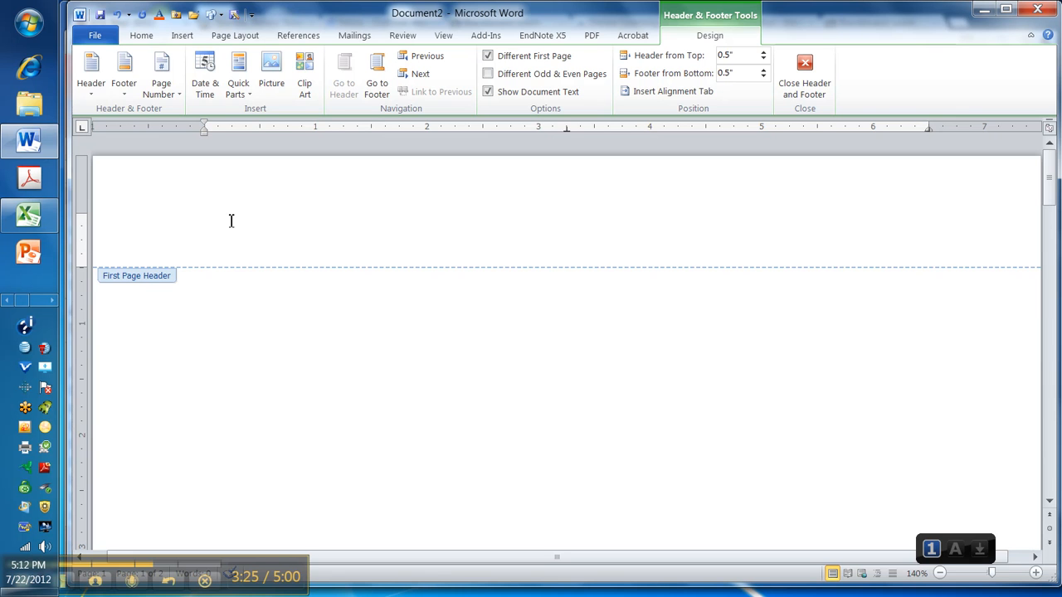
text(Running head:)
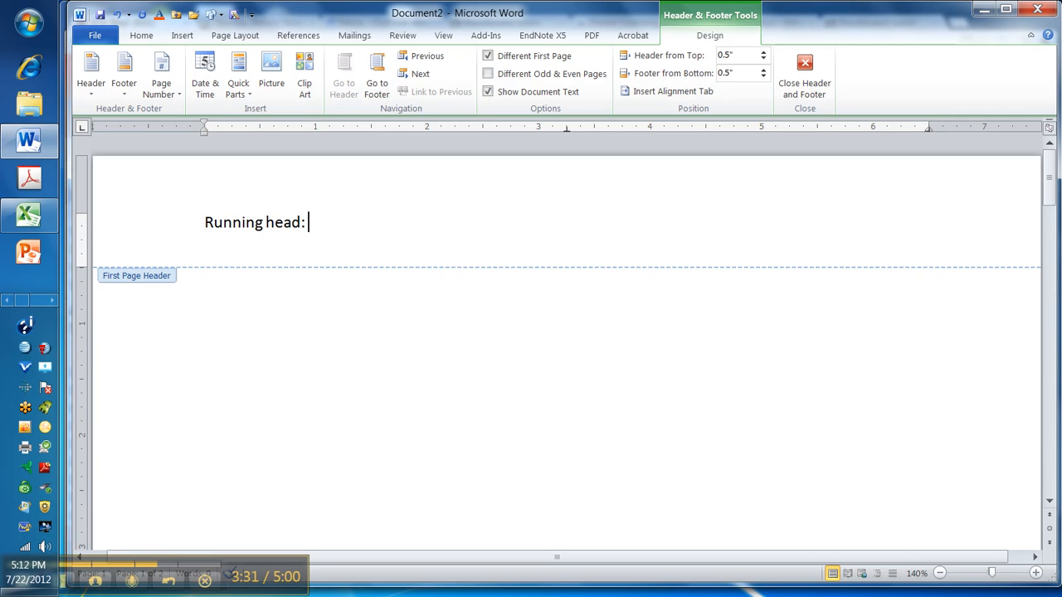
key(Caps_Lock)
text(PA STYLE)
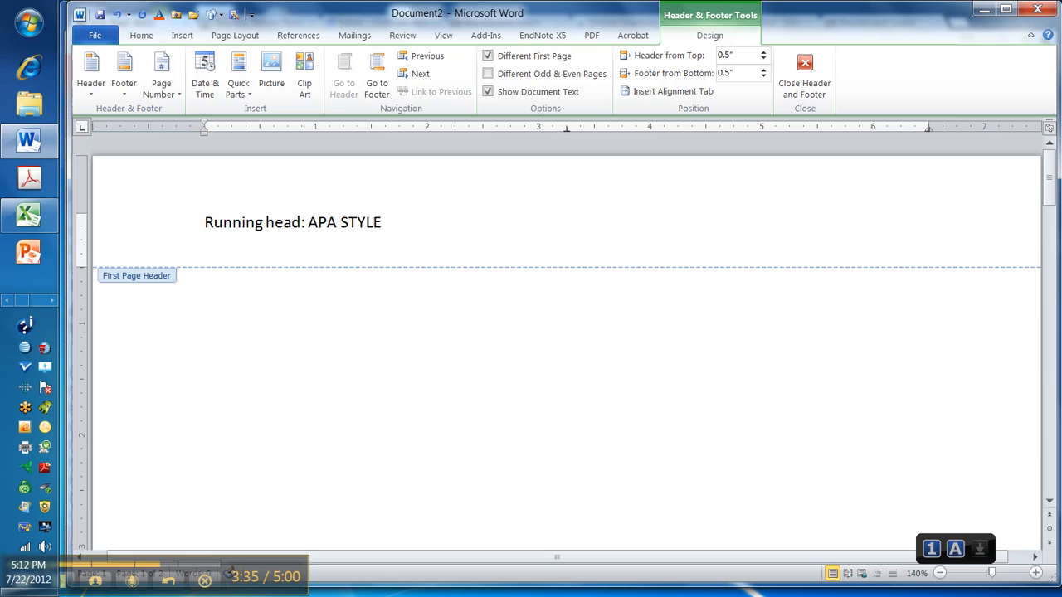
key(Caps_Lock)
text(STYLE 1)
Format the whole first page header line in Times New Roman, size 12
drag(208, 221, 415, 224)
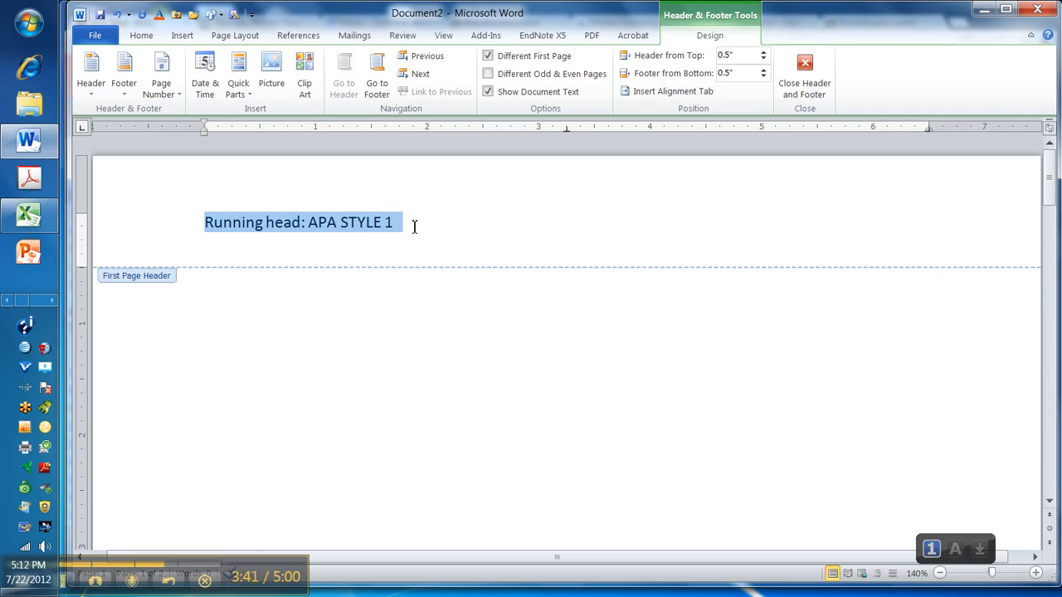
click(135, 37)
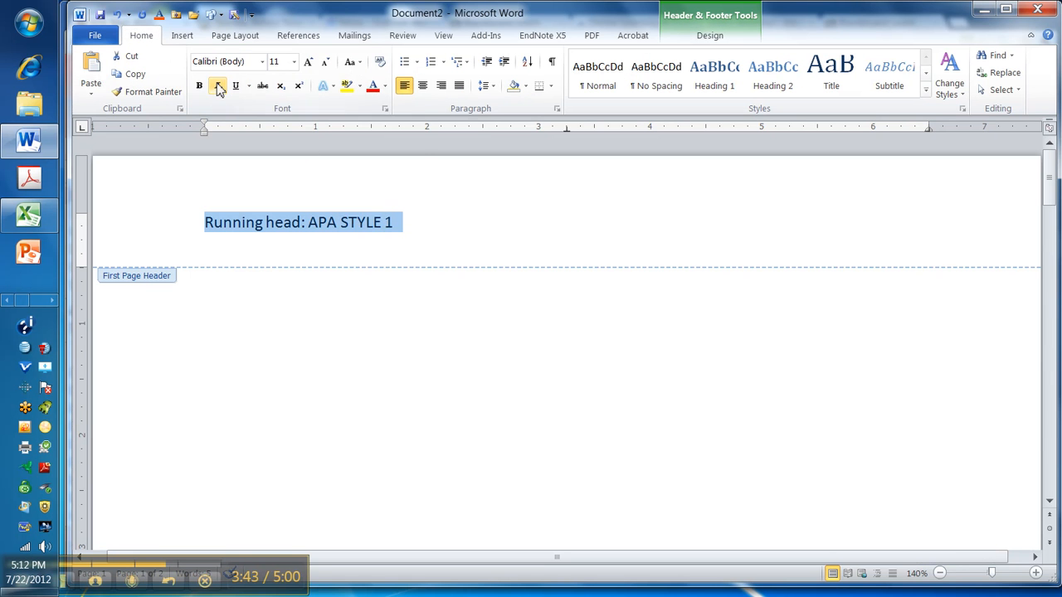
click(262, 61)
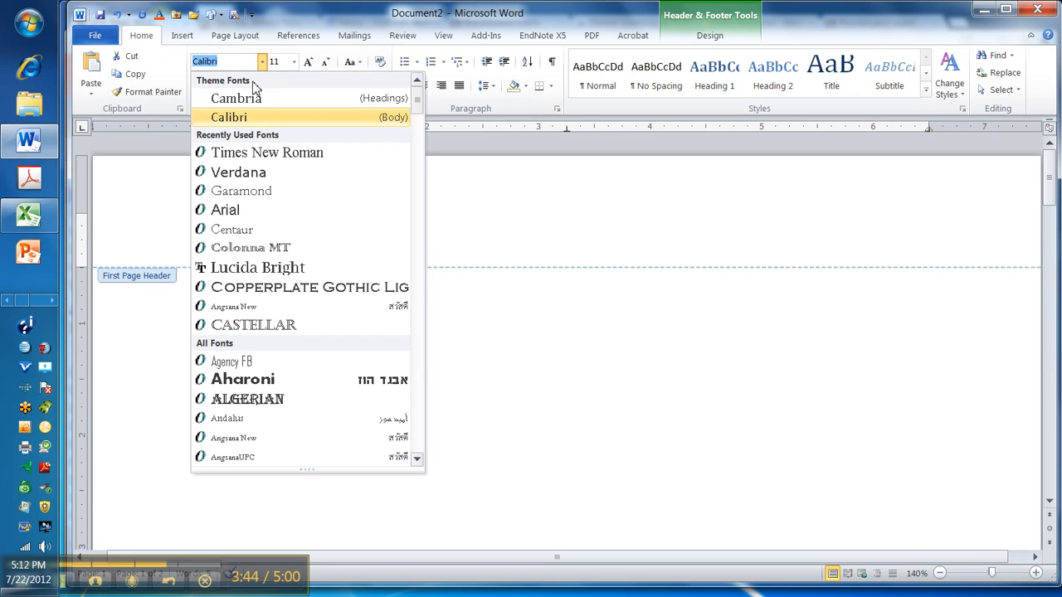
click(238, 153)
click(294, 61)
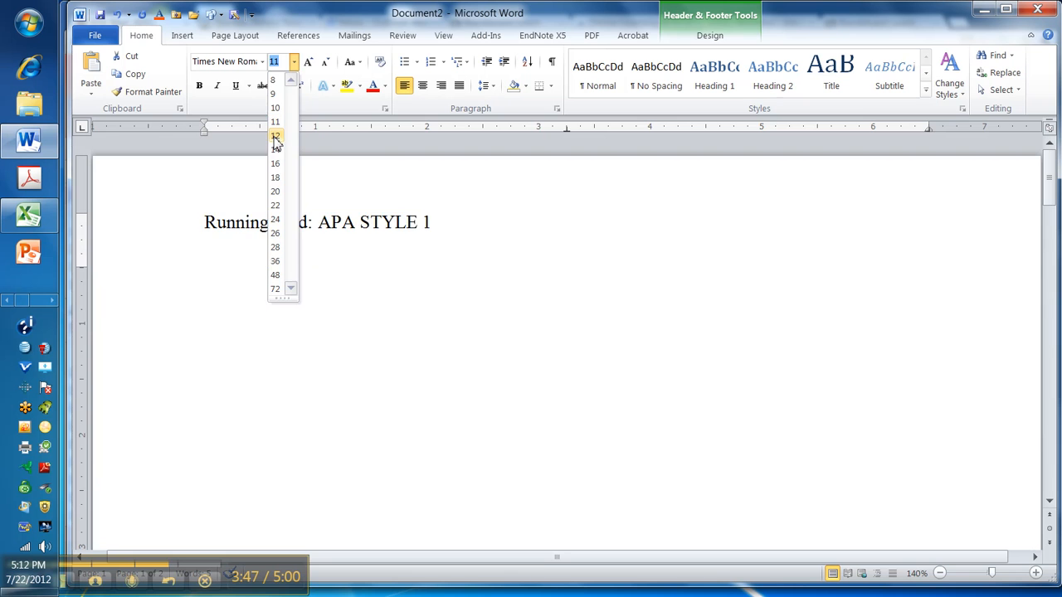
click(276, 137)
Insert two tabs before the 1 in the first page header to align it at the right margin
click(426, 221)
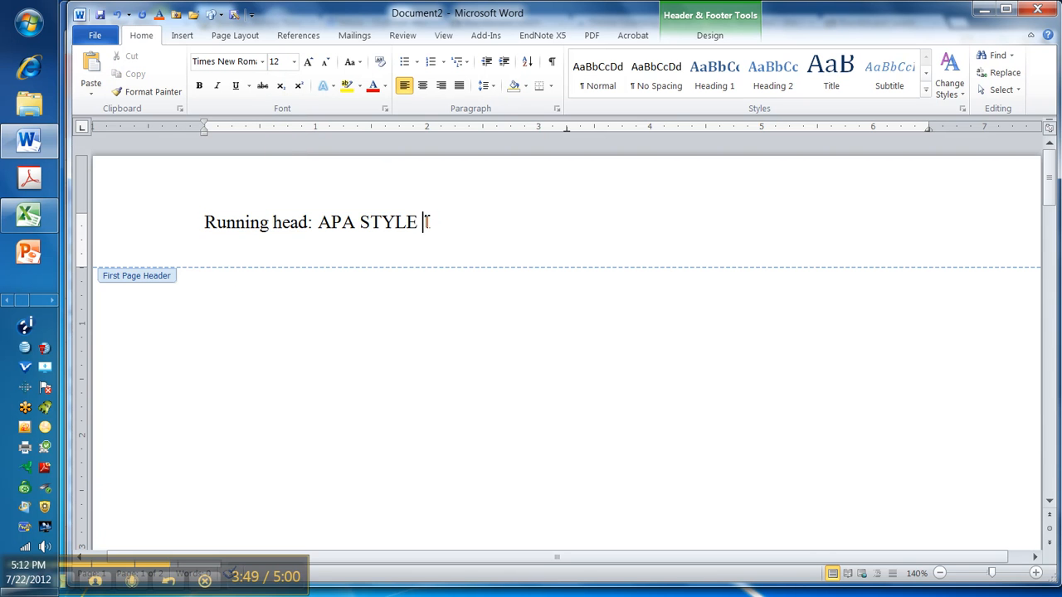
key(Tab)
key(Tab)
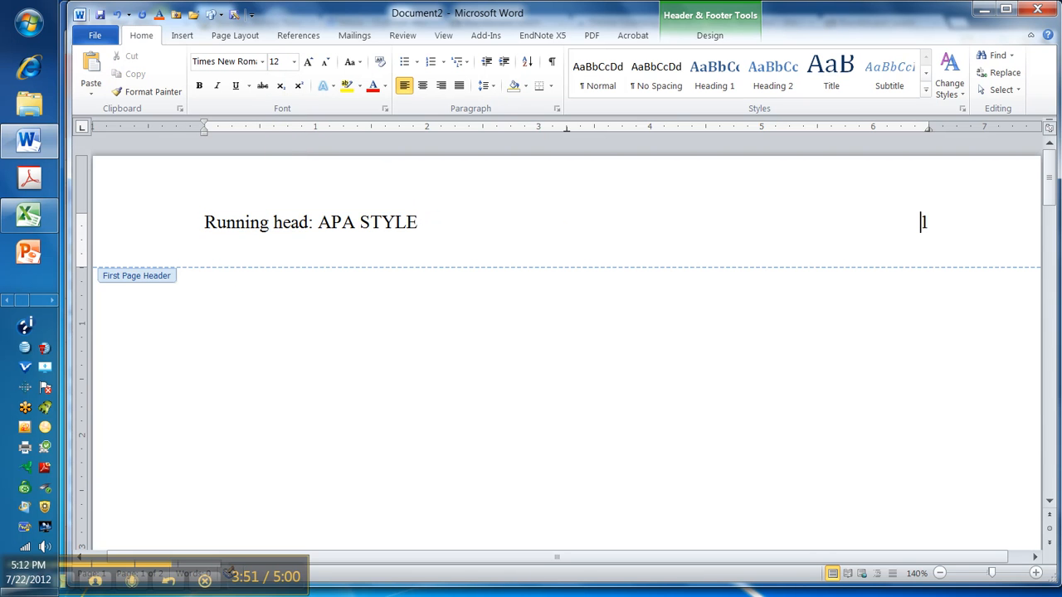
click(929, 128)
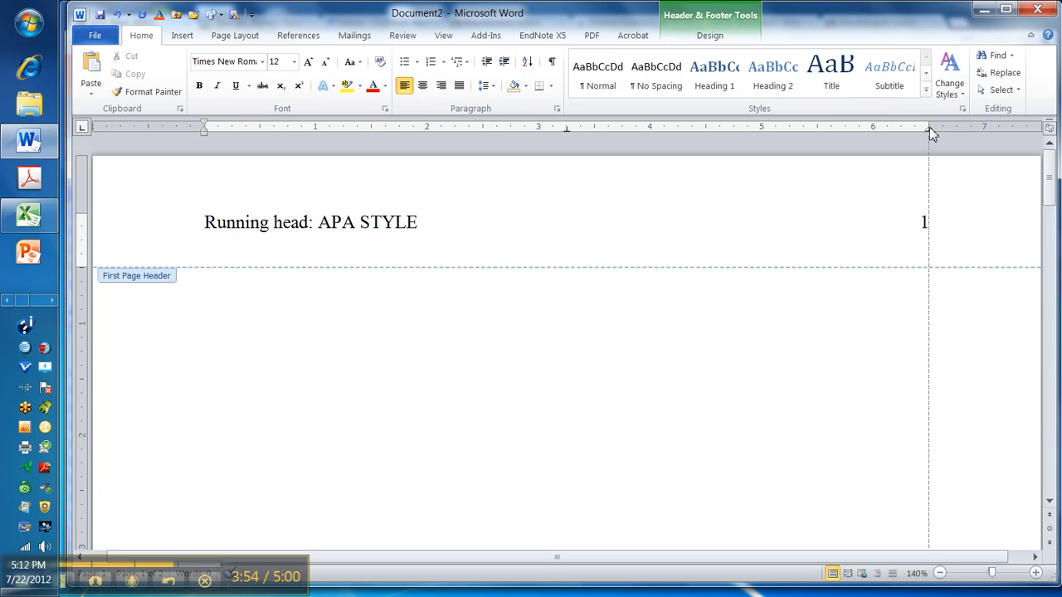
click(205, 133)
Exit header and footer editing and return to the body of the first page
click(181, 37)
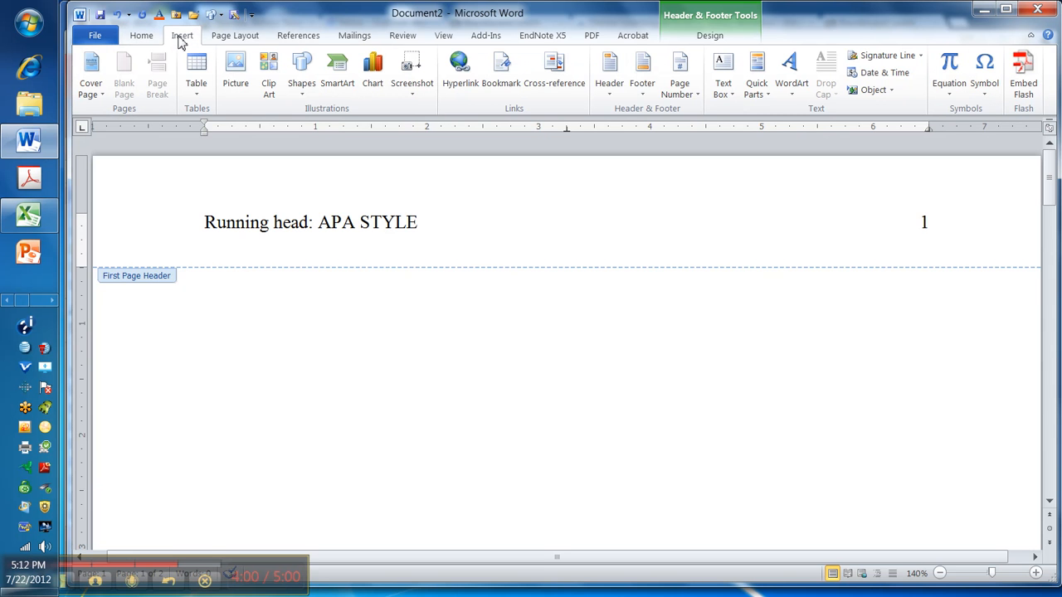
click(609, 93)
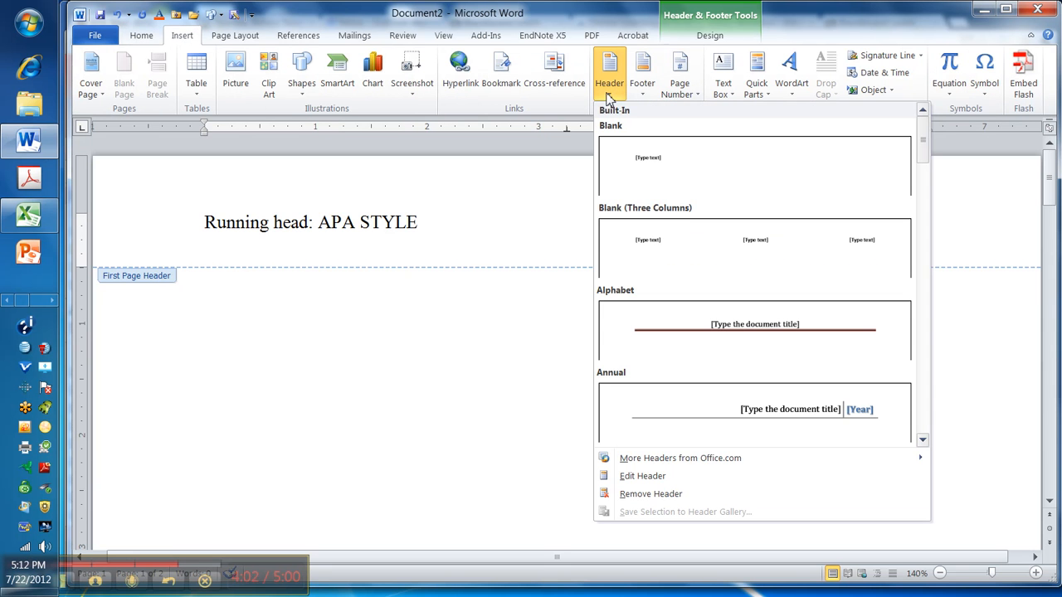
click(641, 478)
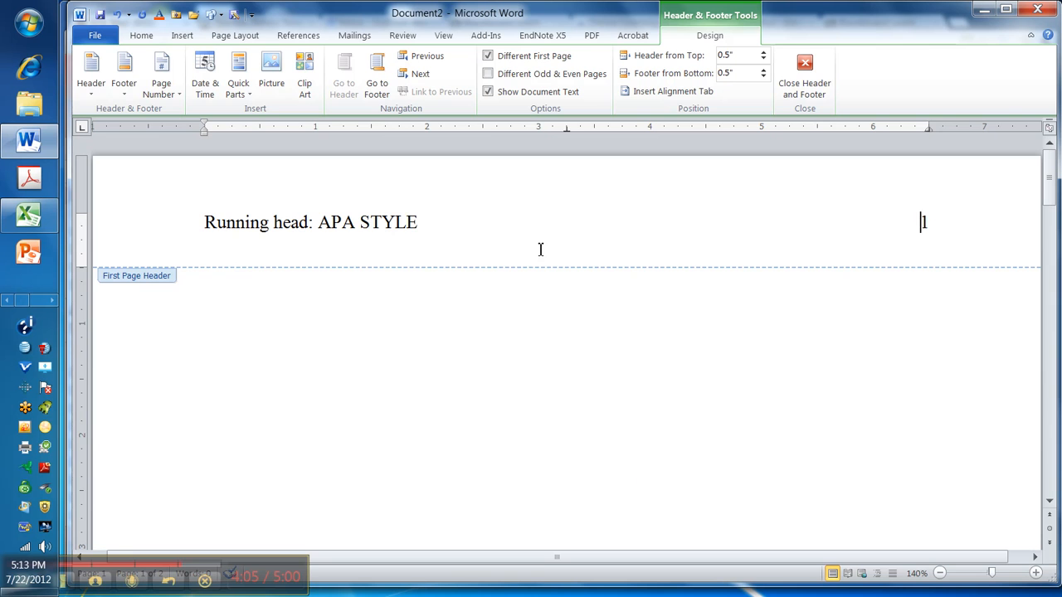
click(804, 75)
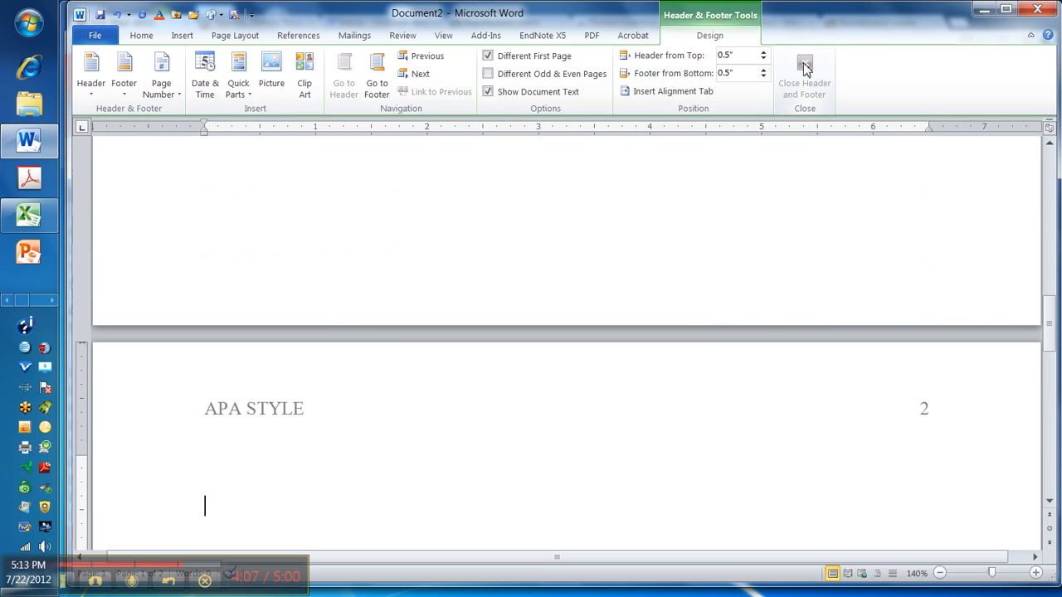
scroll(534, 220, up, 15)
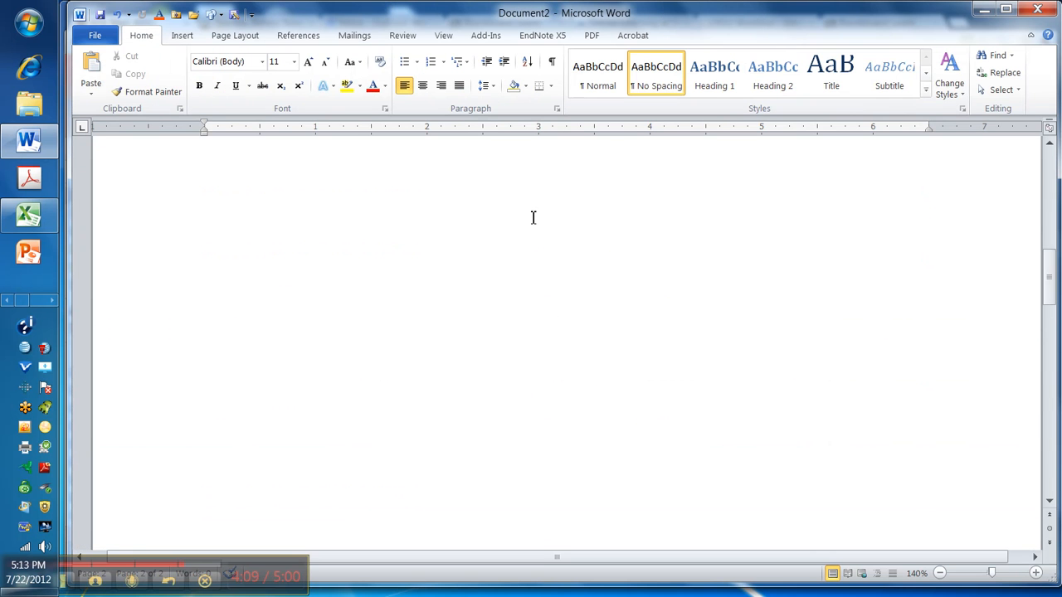
click(266, 303)
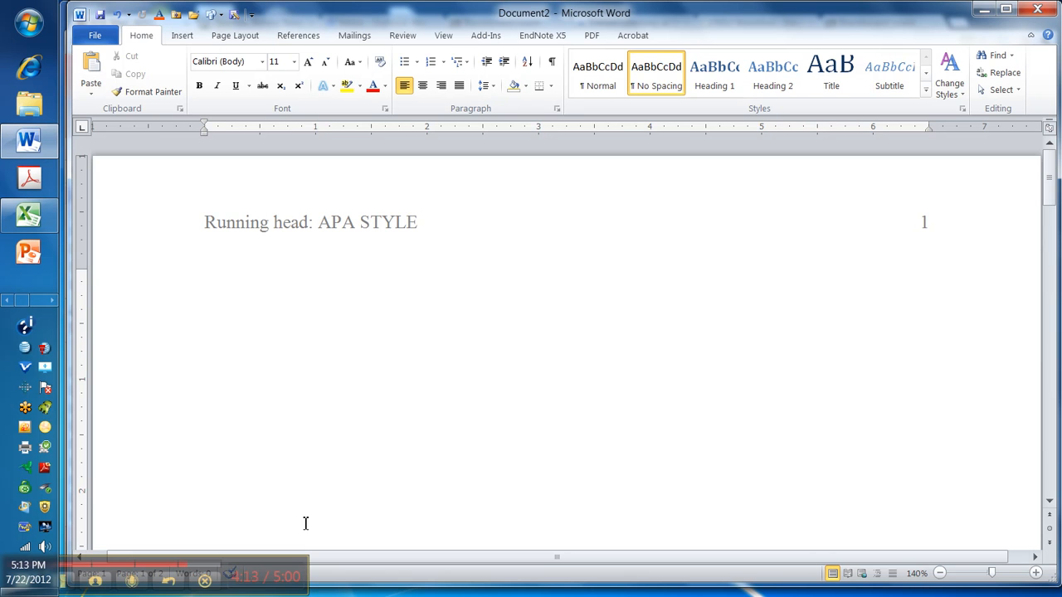
drag(295, 570, 421, 488)
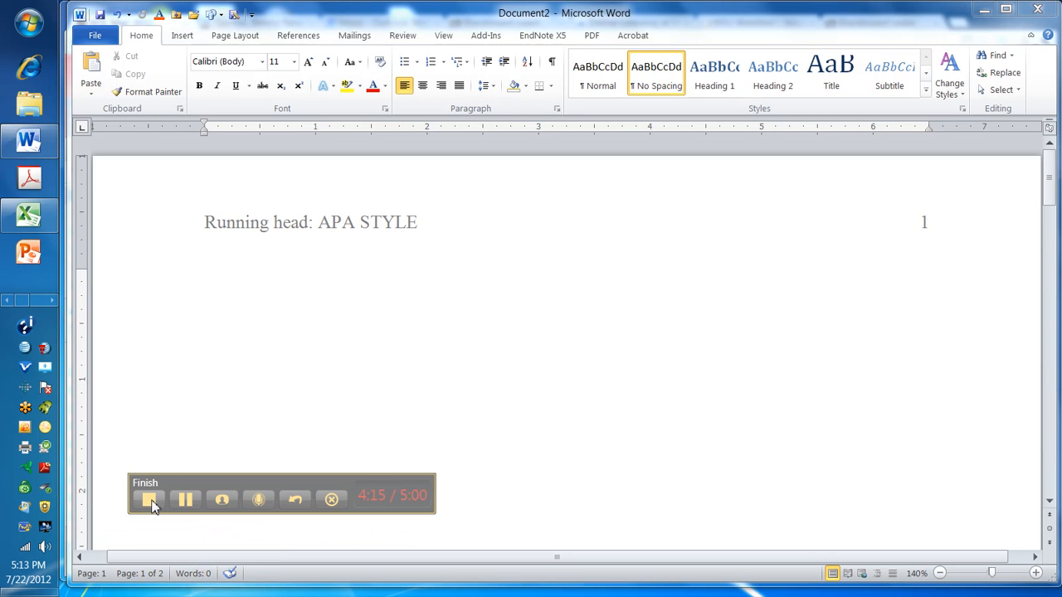